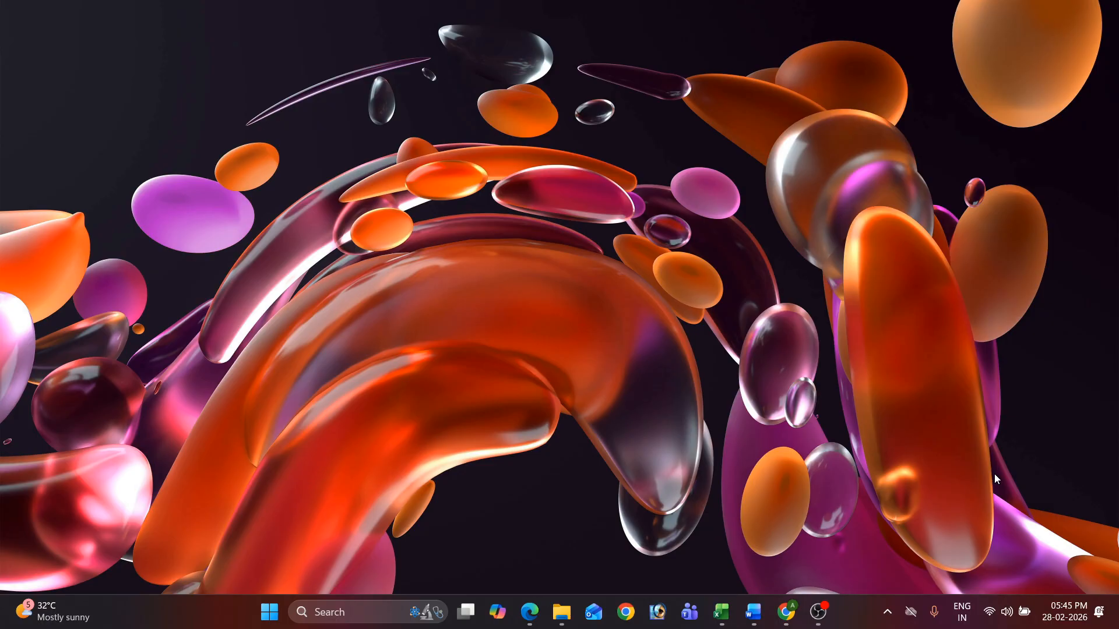
Step: Search the Start menu for 'tally' and launch TallyPrime
key("super")
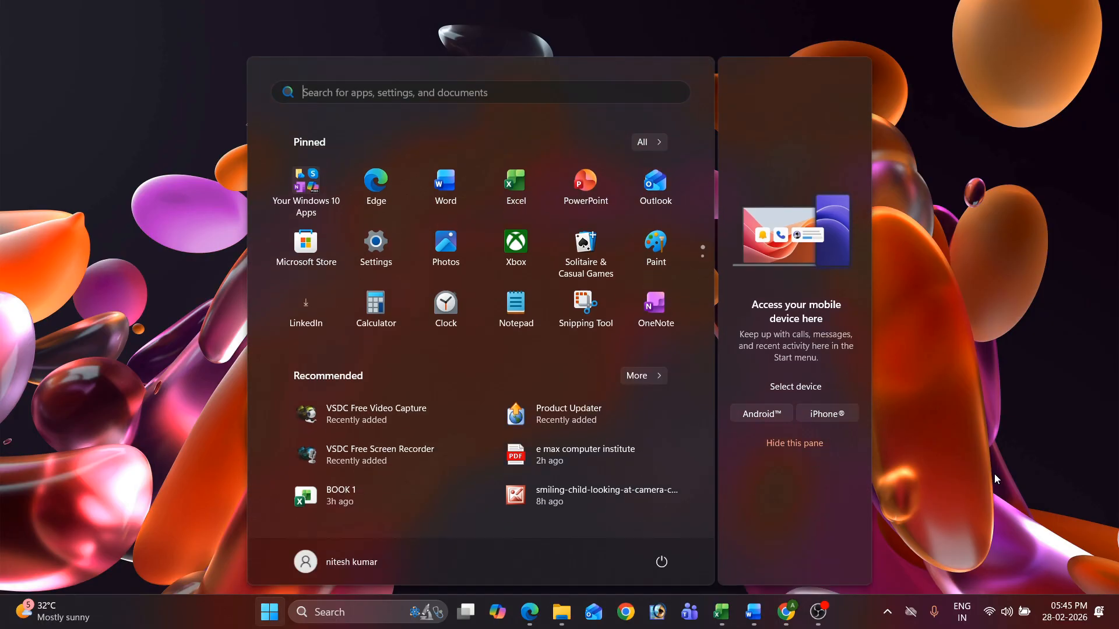
type("tally")
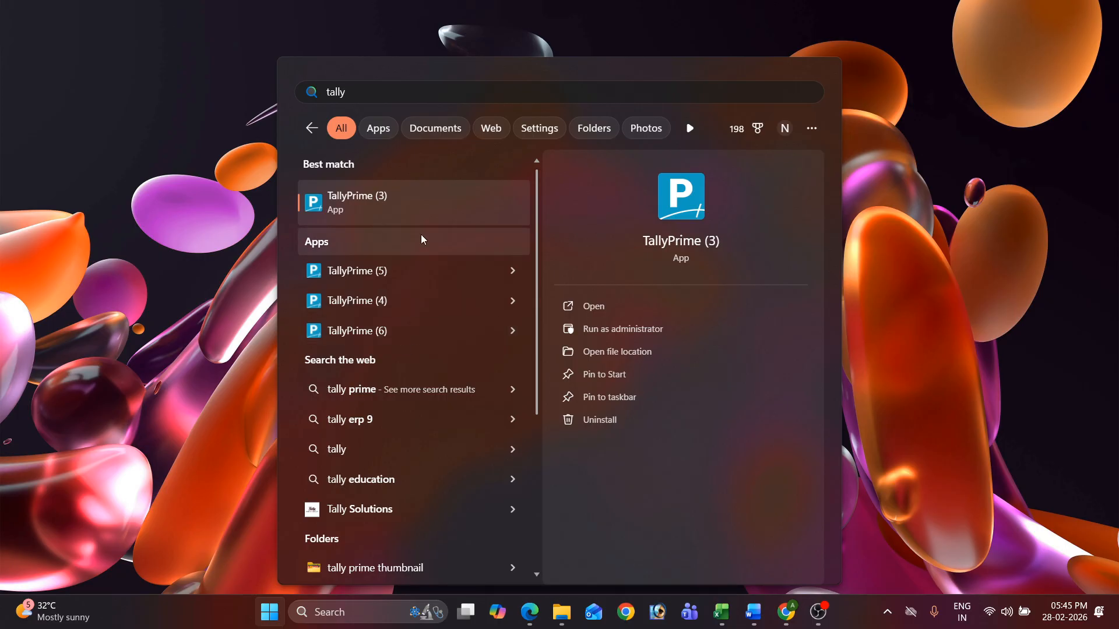
left_click(388, 209)
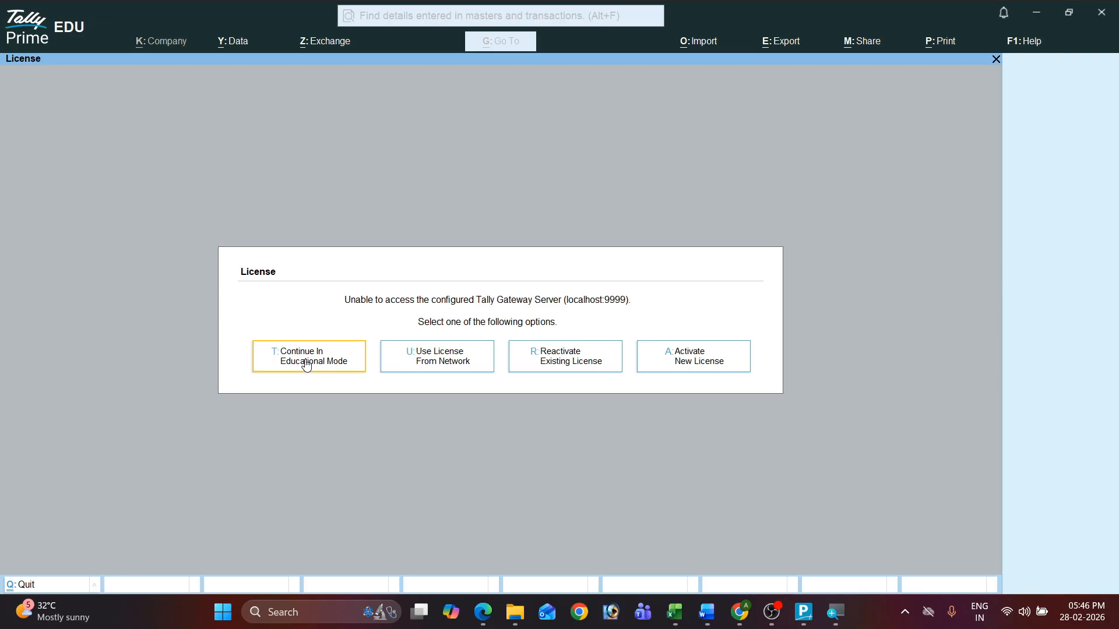
Step: Continue in Educational Mode and close the TallyVault Password prompt
left_click(341, 368)
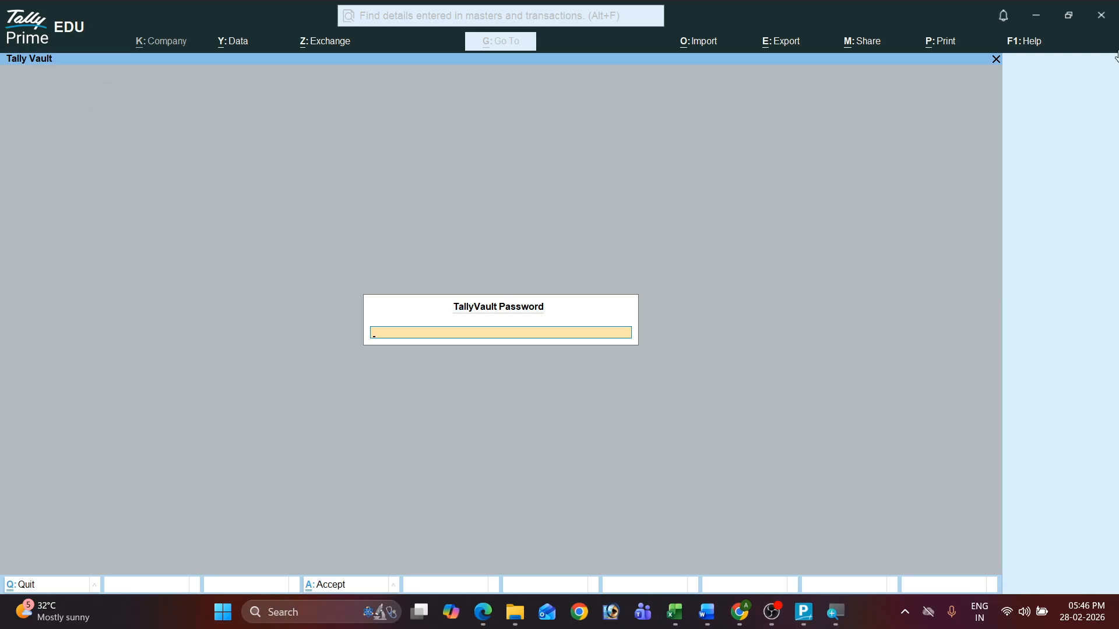
left_click(996, 57)
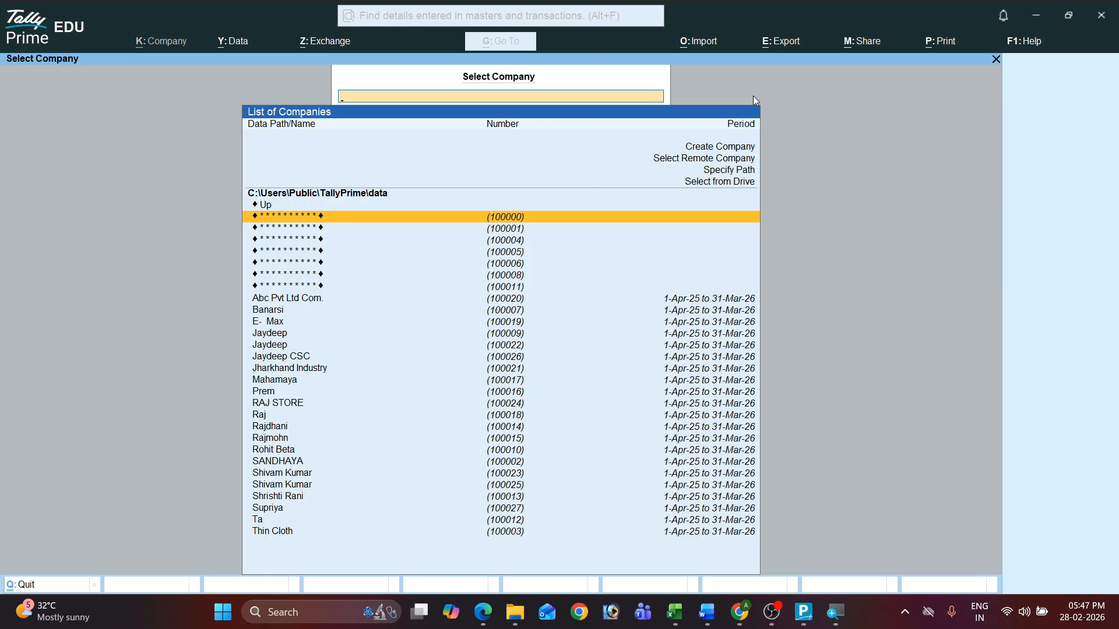
Step: Choose Create Company in the List of Companies to get a blank Company Creation form
left_click(707, 148)
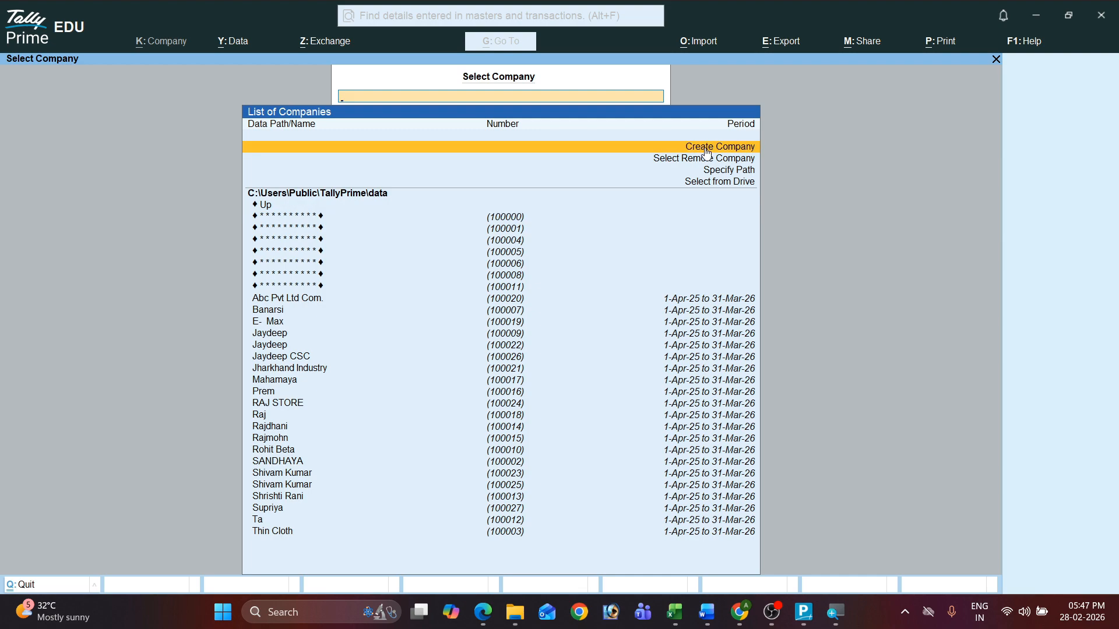
left_click(707, 148)
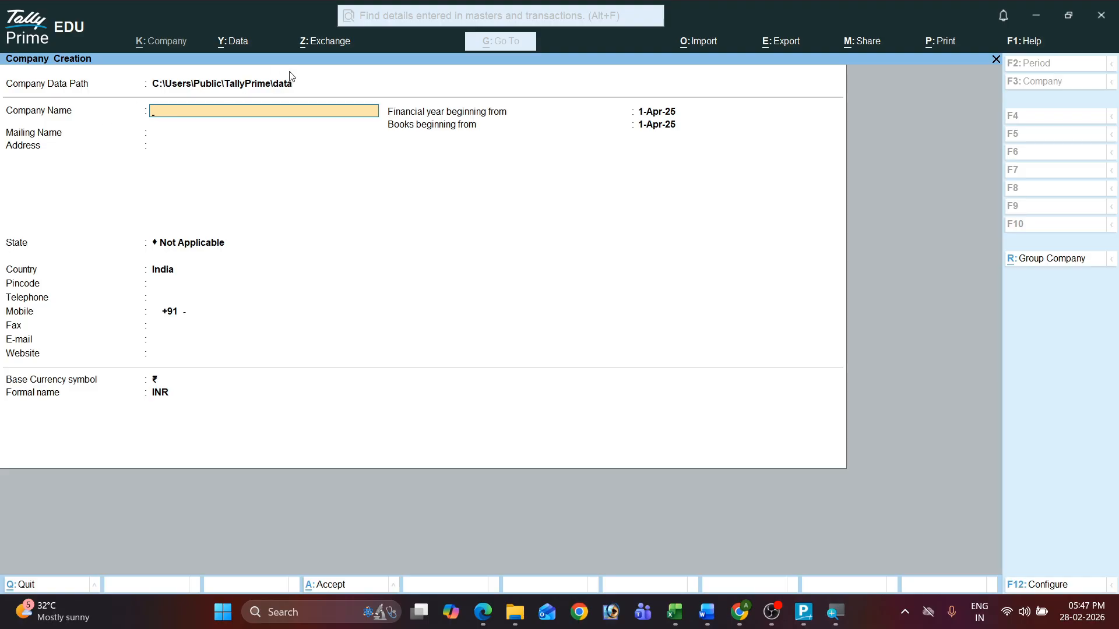
Step: Name the company 'Computer Institute Garhwa' and replace the mailing name with 'Computer Class Garhwa'
type("Computer")
type(" Instity")
type("u")
type("te Garhwa")
key("Return")
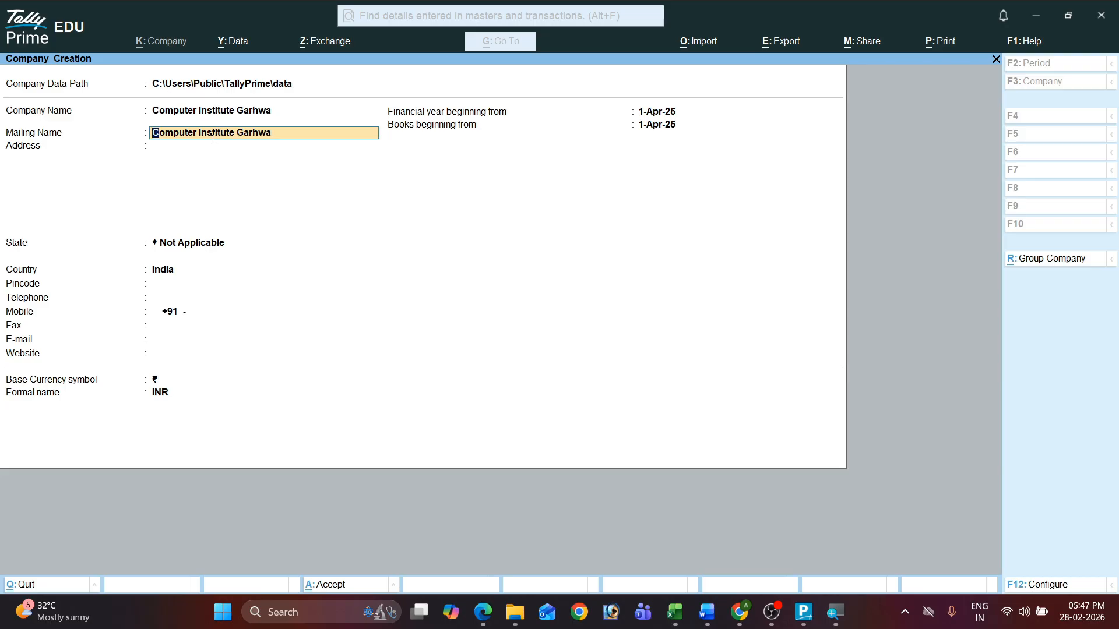
left_click_drag(290, 135, 142, 137)
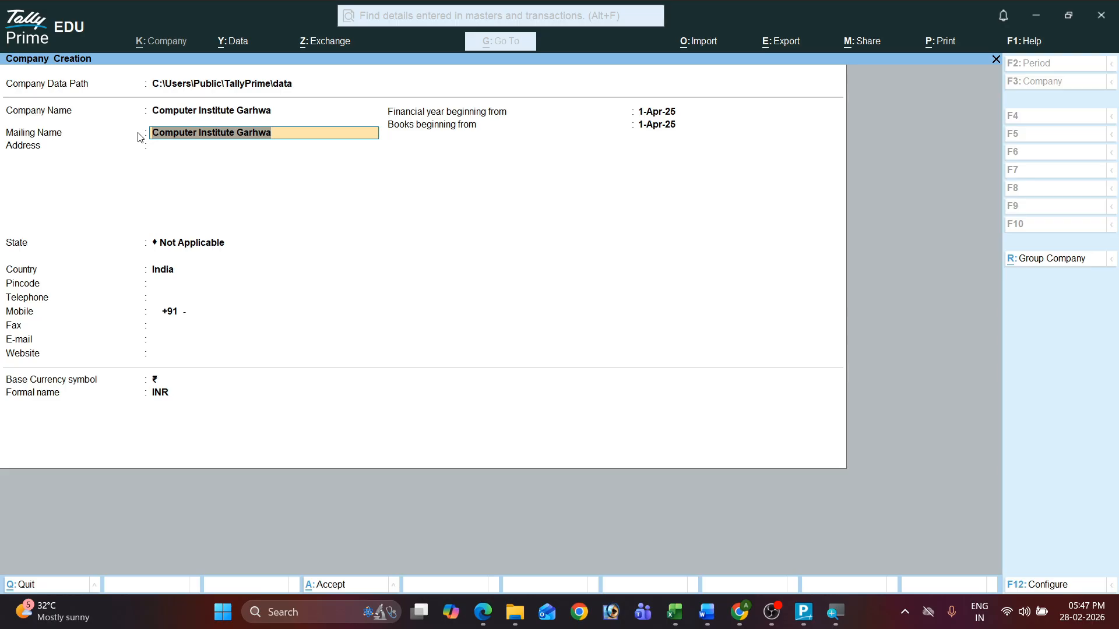
key("BackSpace")
type("Computer")
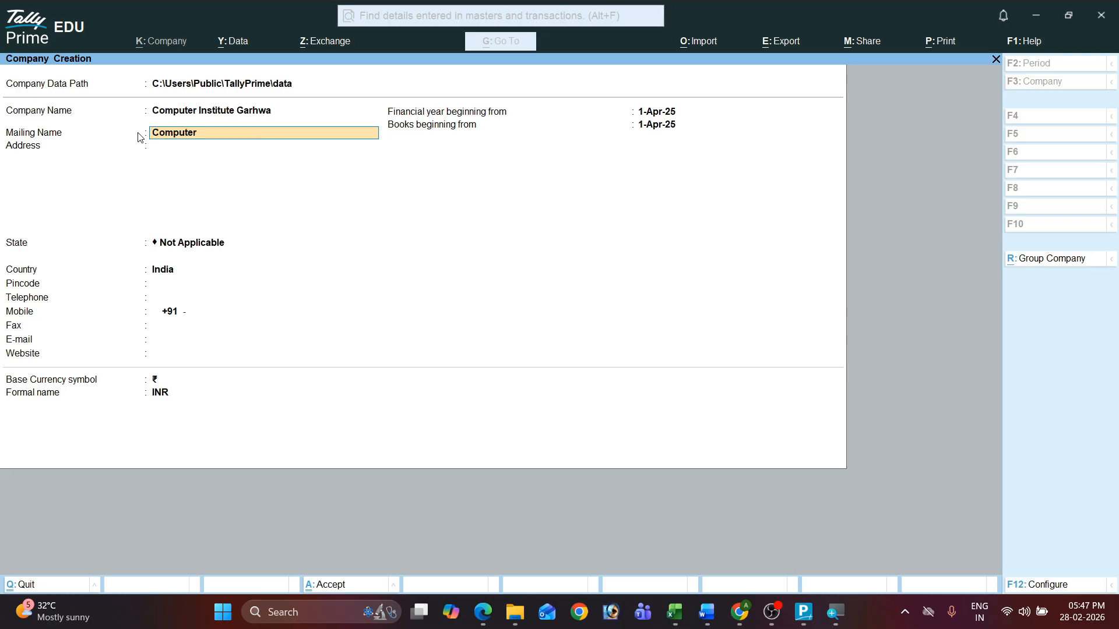
type(" Class Garhwa")
Step: Enter the address lines 'Jharkhand' and 'India', then finish the address
key("Return")
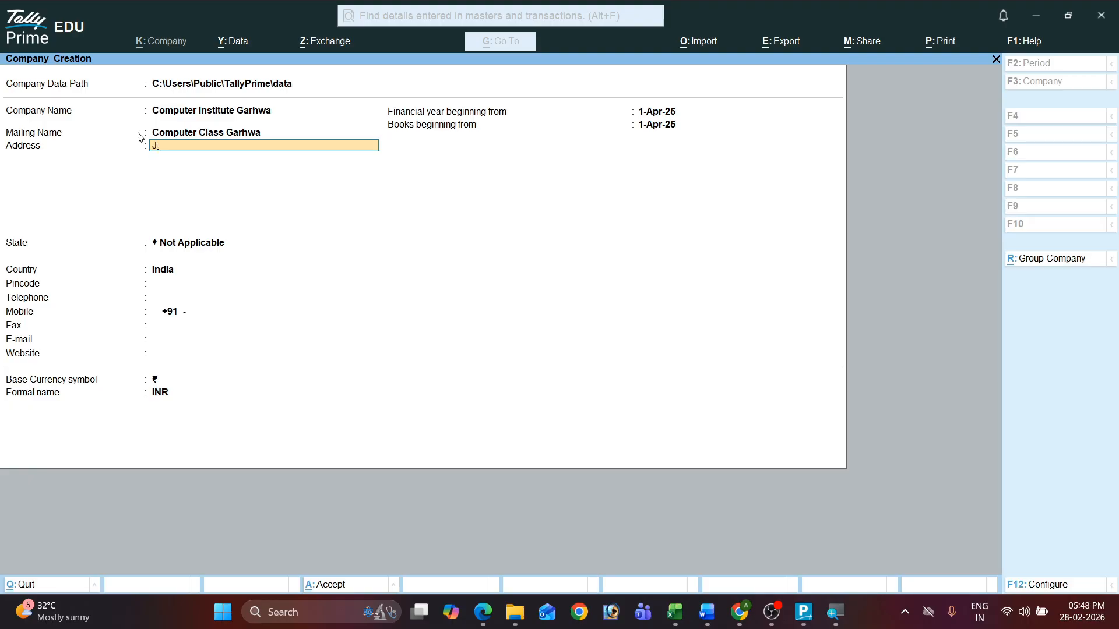
type("Jharkhand")
key("Return")
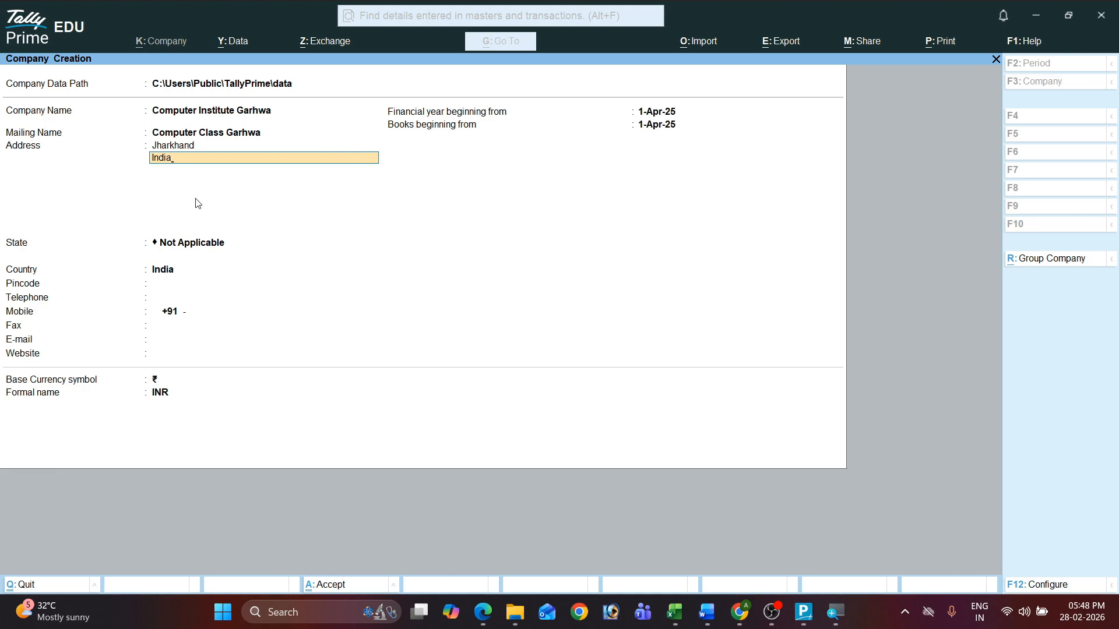
key("Return")
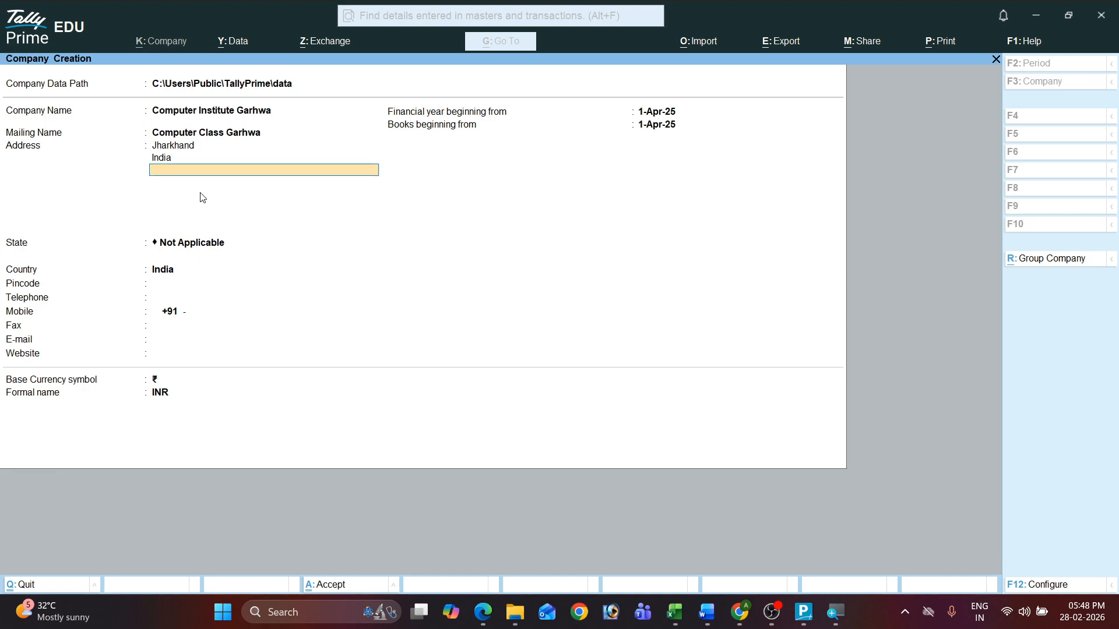
key("Return")
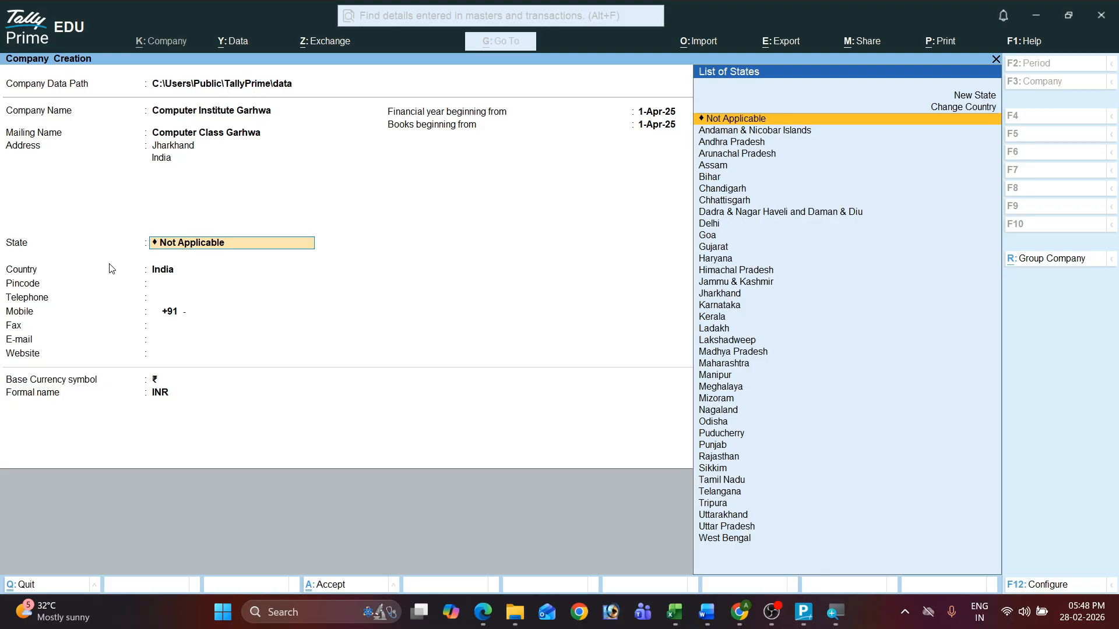
Step: Pick Jharkhand as the company's State from the List of States
type("J")
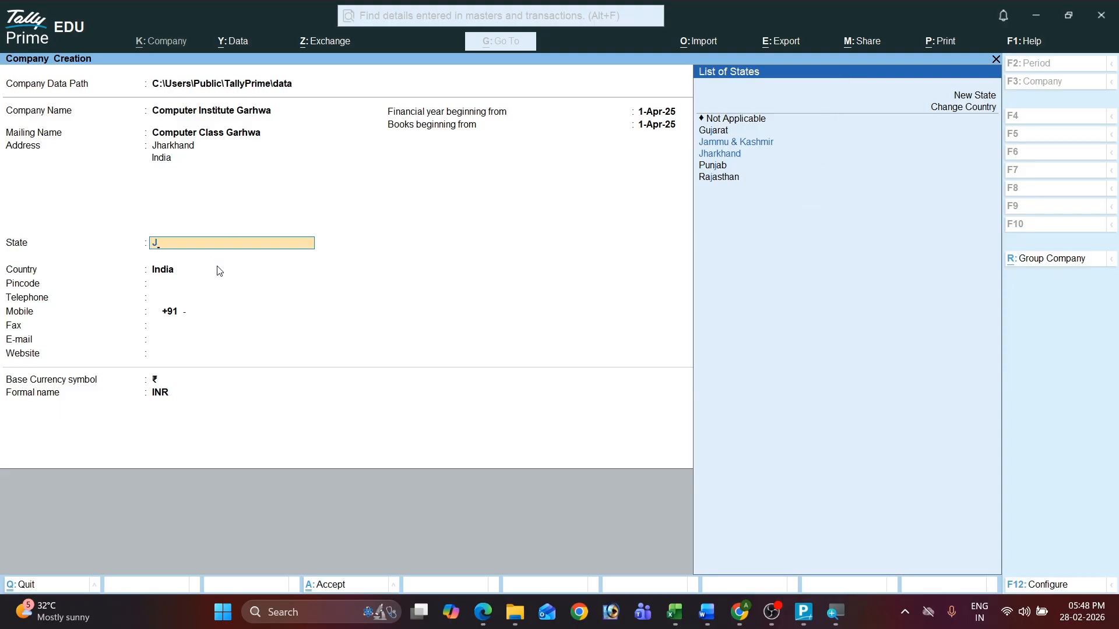
type("h")
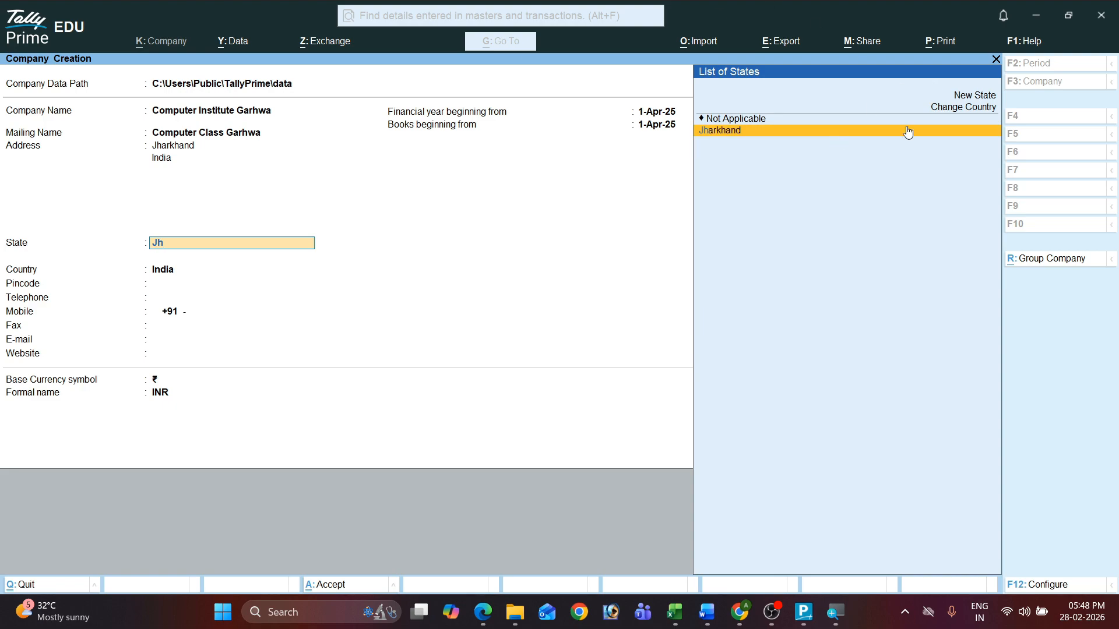
left_click(840, 137)
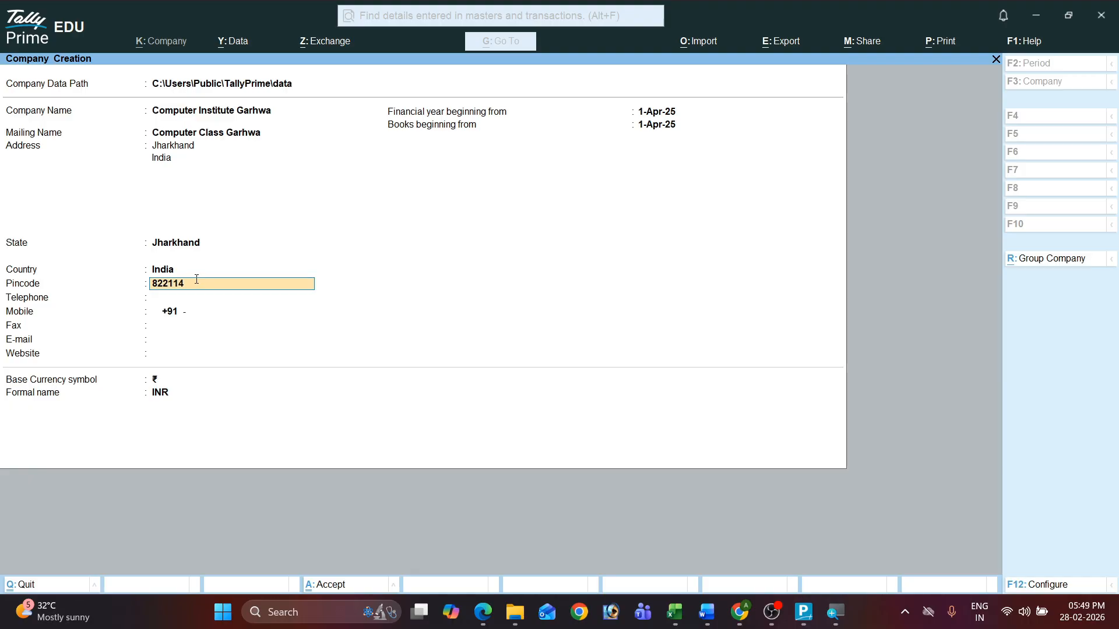
Step: Fill in the company's telephone number, mobile number and e-mail address, leaving Fax blank
key("Return")
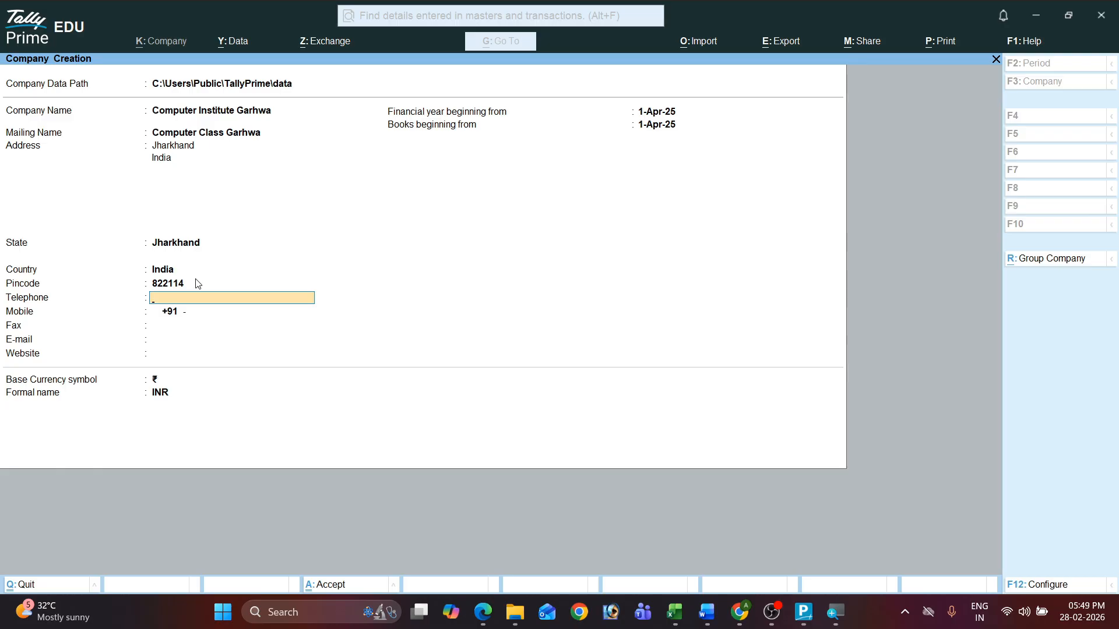
type("1425411")
key("Return")
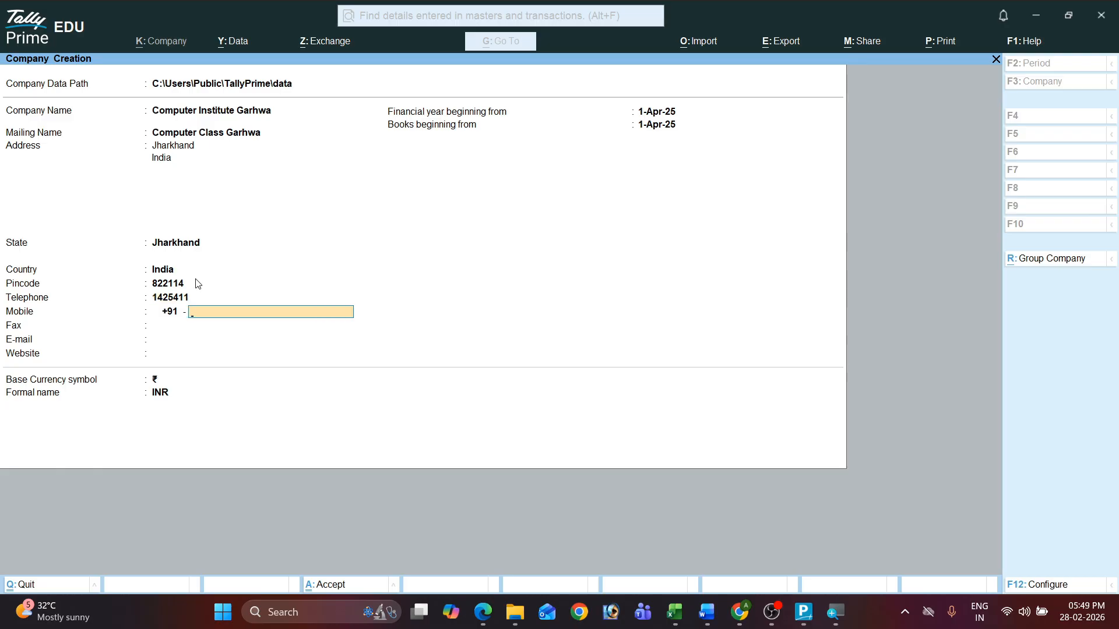
key("Return")
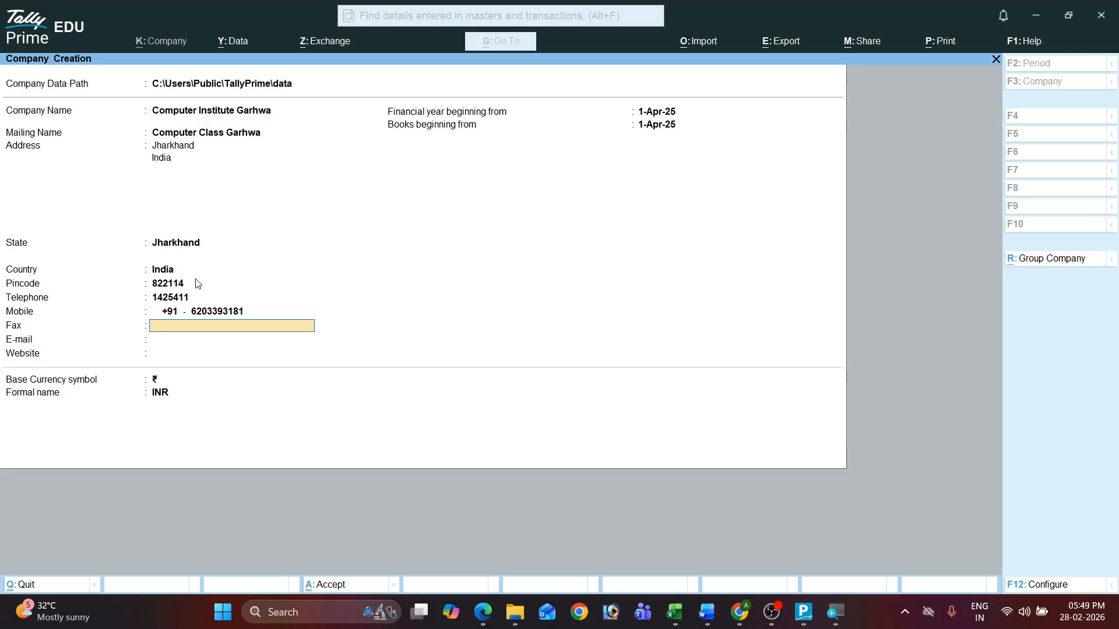
key("Return")
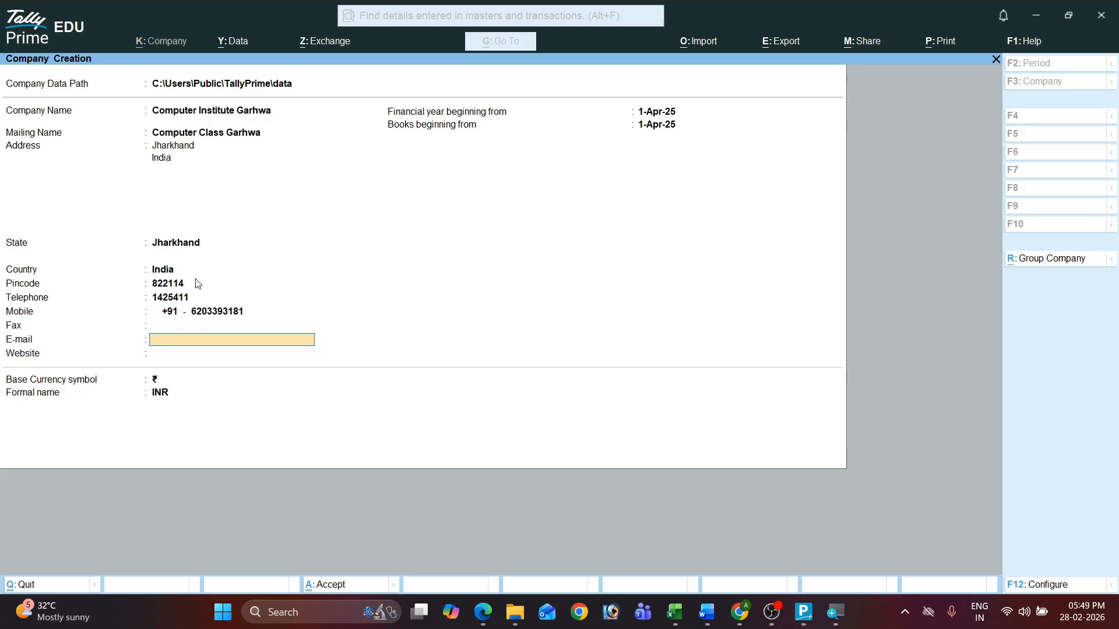
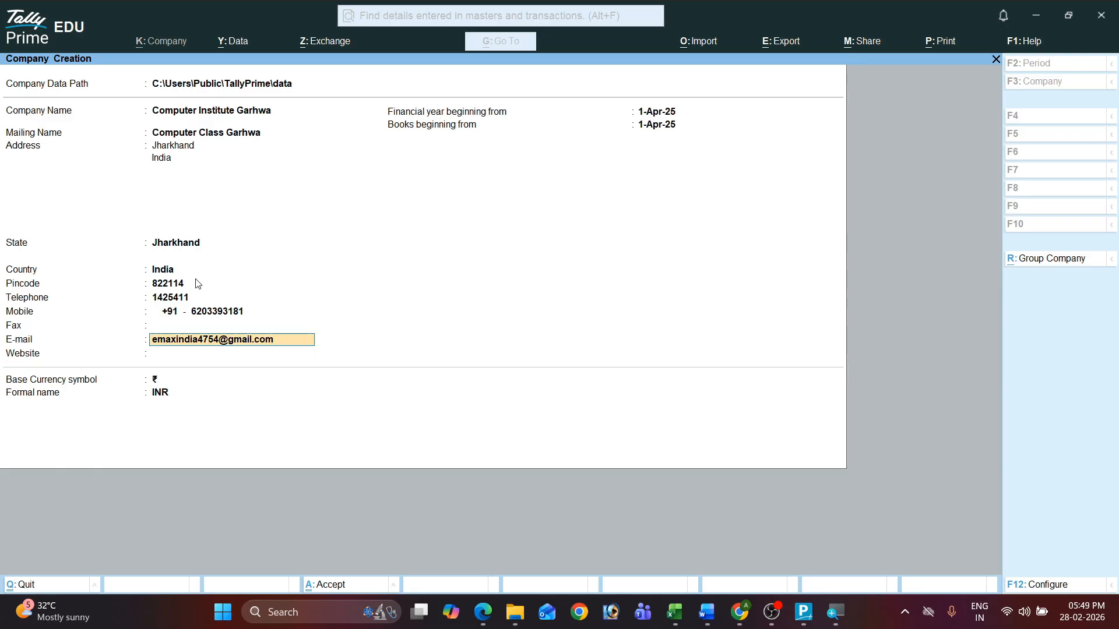
key("Return")
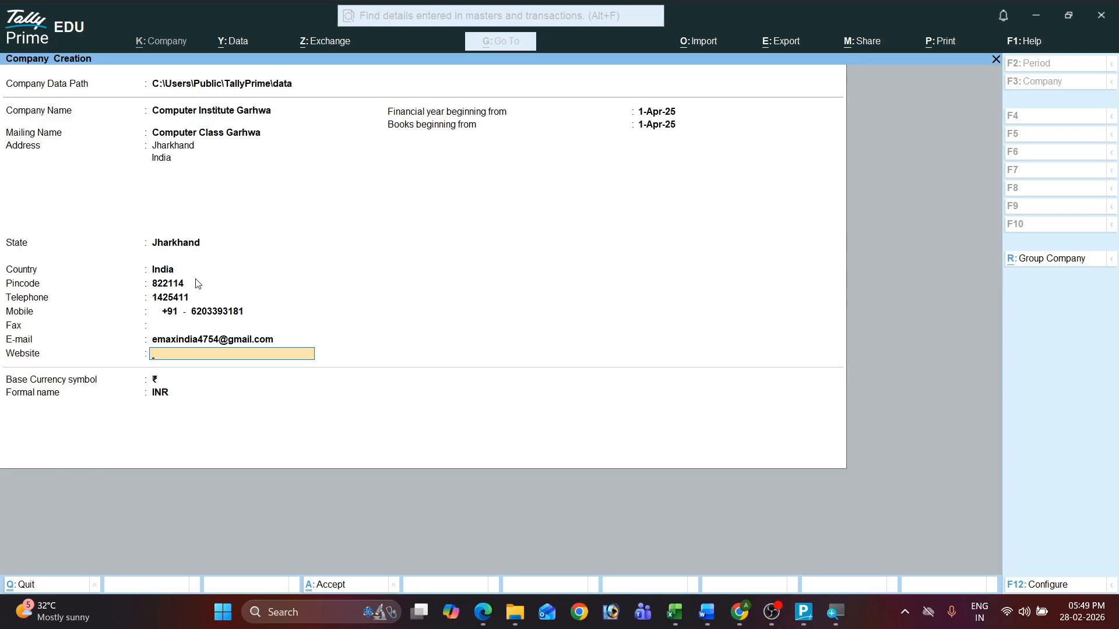
Step: Leave Website blank and keep 1-Apr-25 as the financial year and books start dates
key("Return")
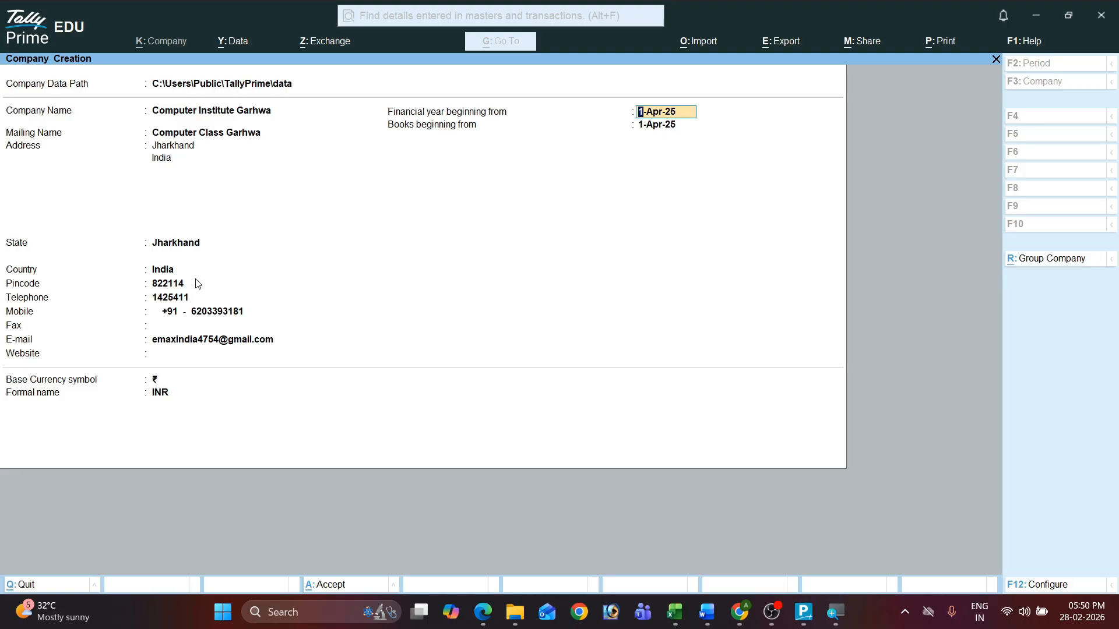
key("Return")
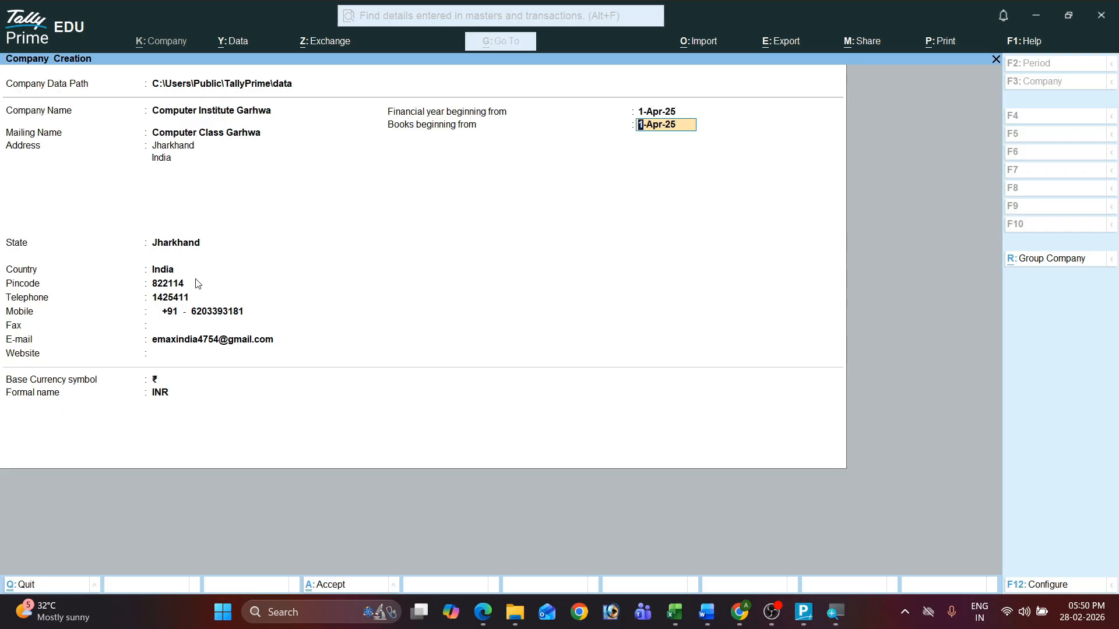
key("Return")
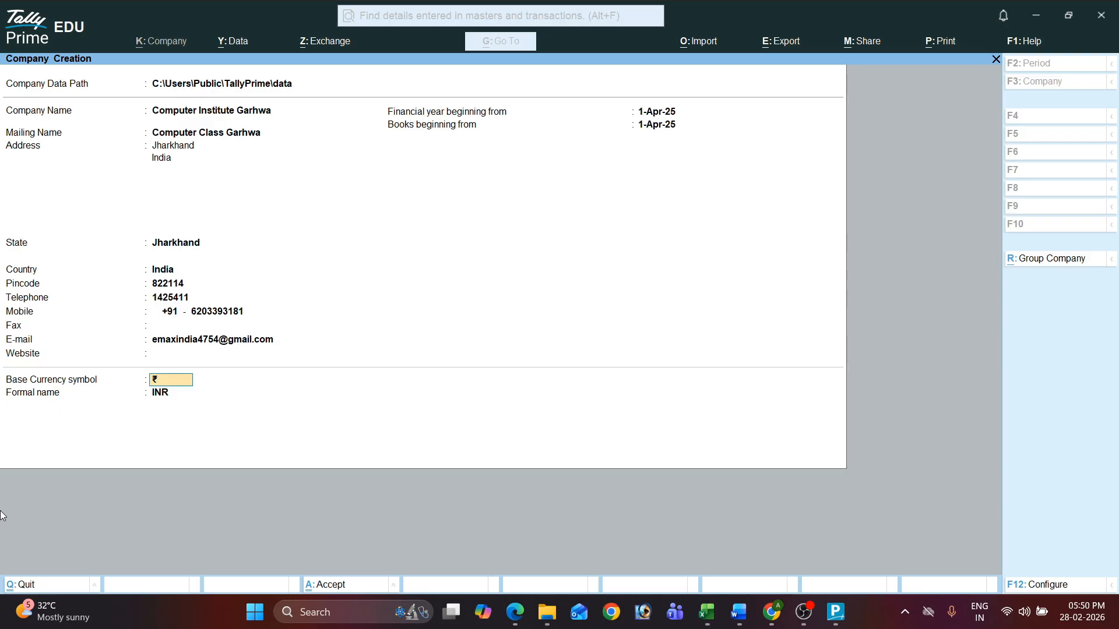
Step: Set 'Provide Additional Base Currency details' to Yes in the F12 Configuration
key("F12")
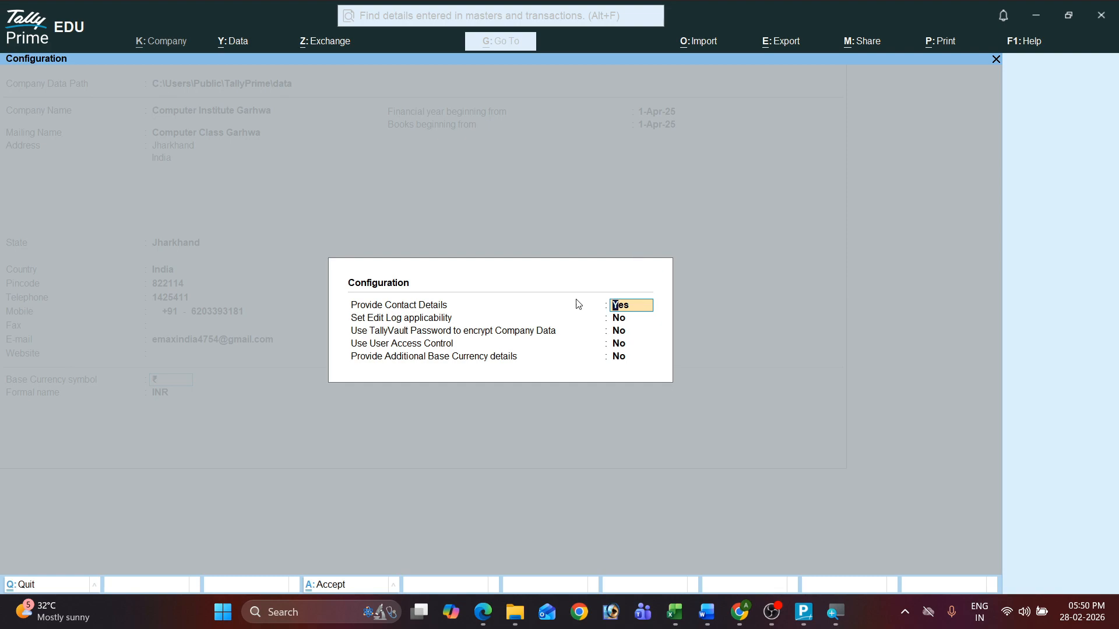
left_click(623, 362)
type("y")
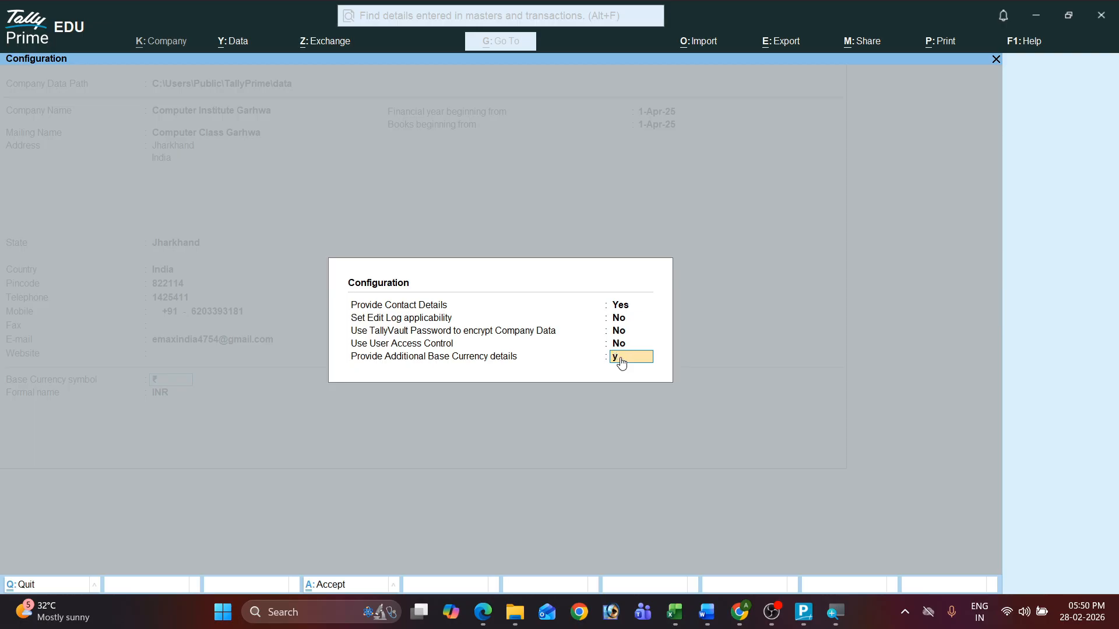
key("Return")
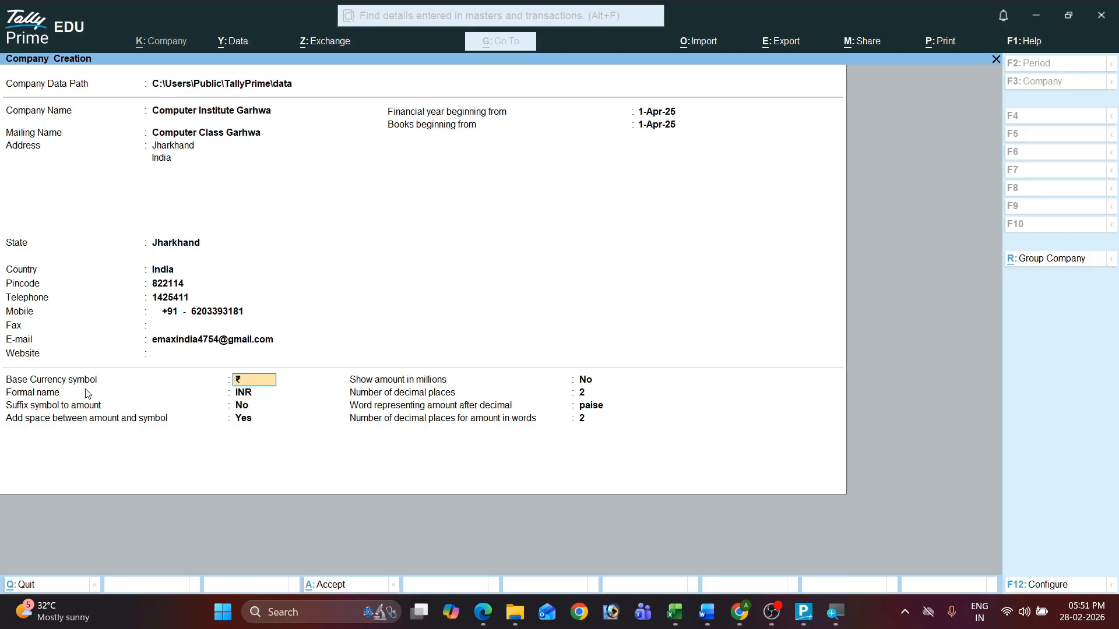
Step: Keep currency symbol ₹ and formal name INR, with suffix No and space Yes
key("Return")
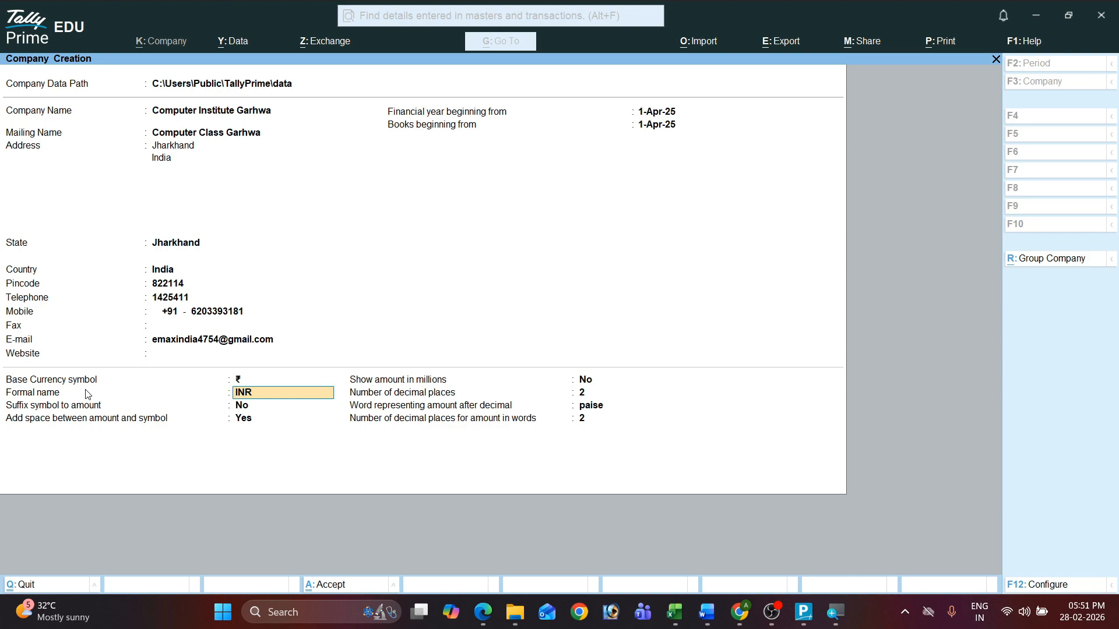
key("Return")
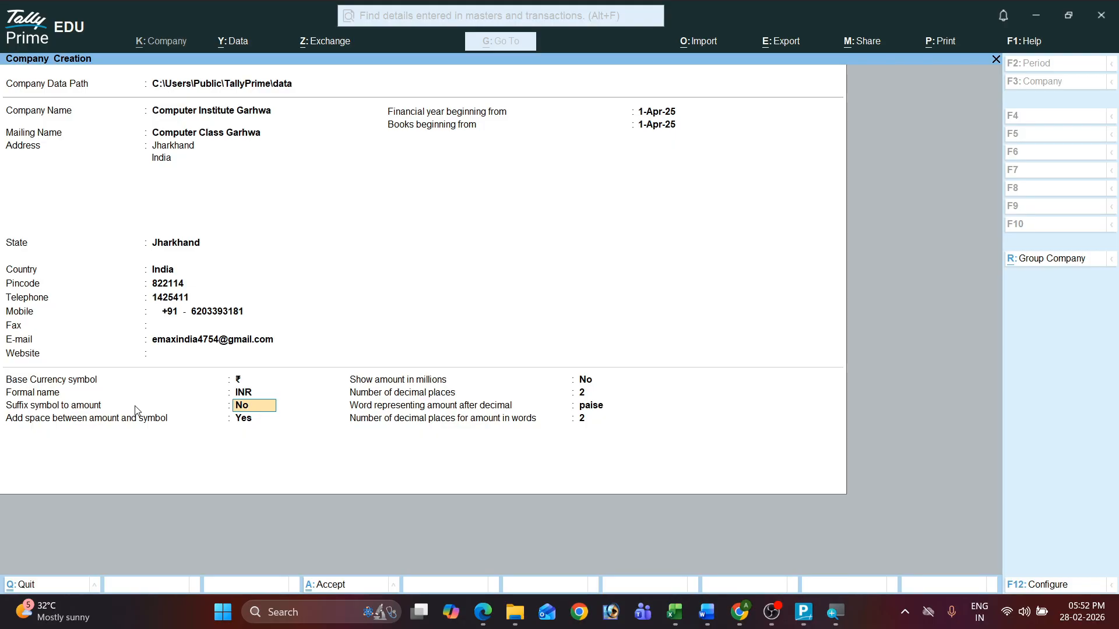
key("Return")
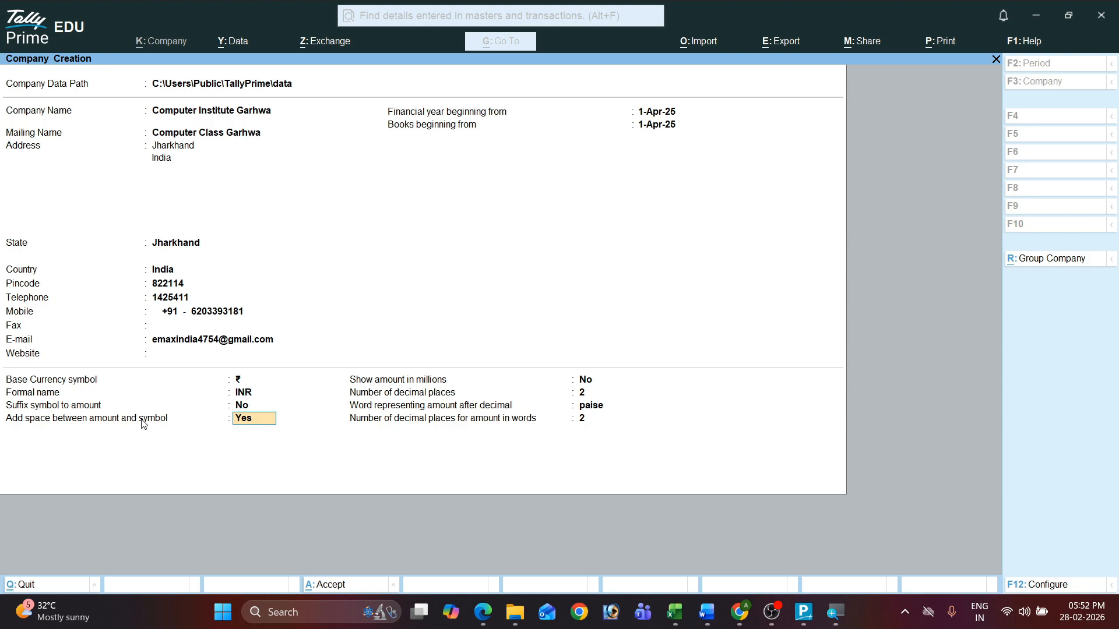
key("Return")
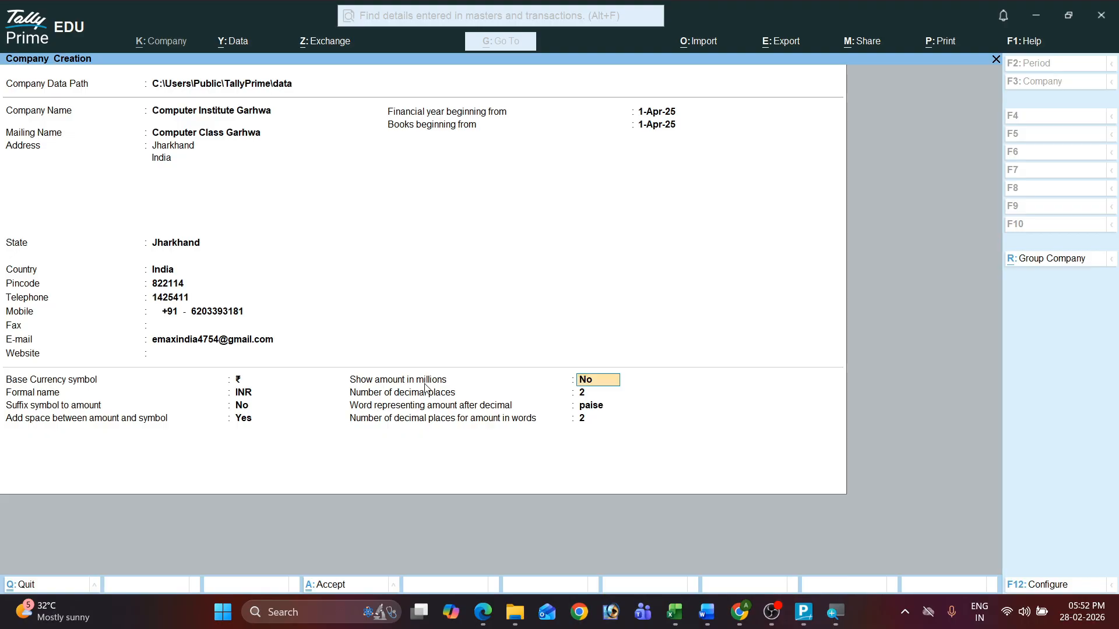
Step: Keep amounts out of millions, with 2 decimal places and 'paise' in words, then reach the Accept prompt
key("Return")
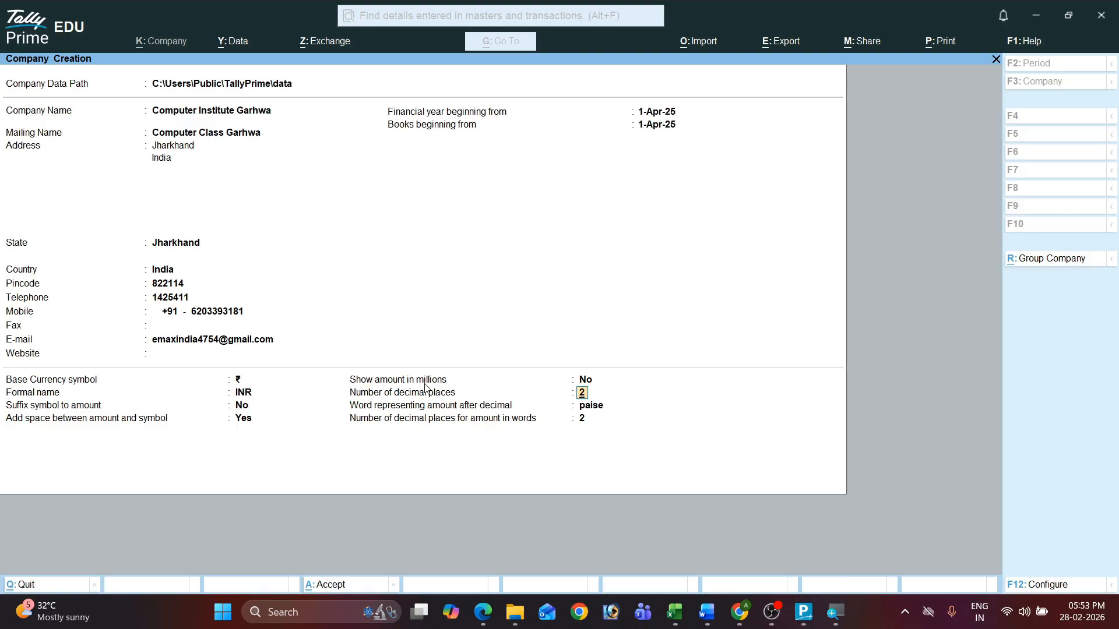
key("Return")
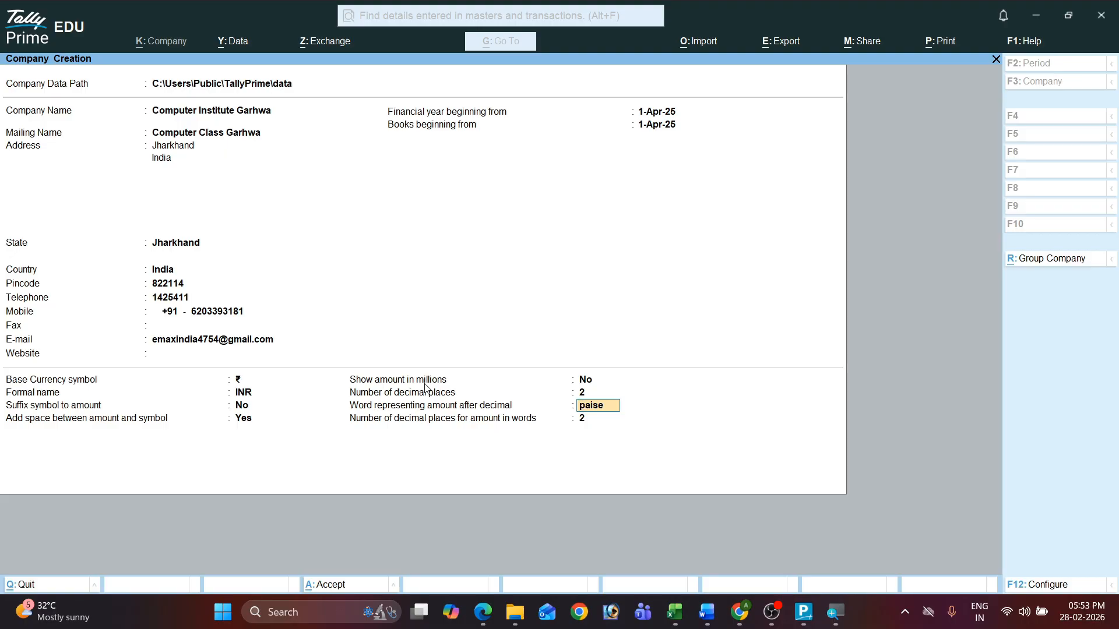
key("Return")
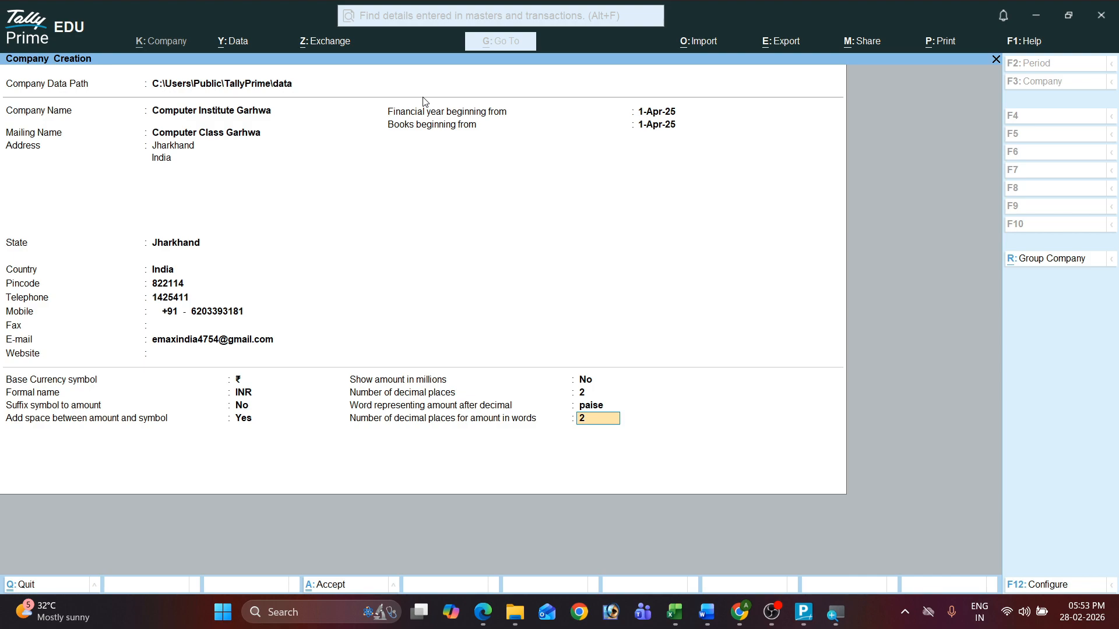
key("Return")
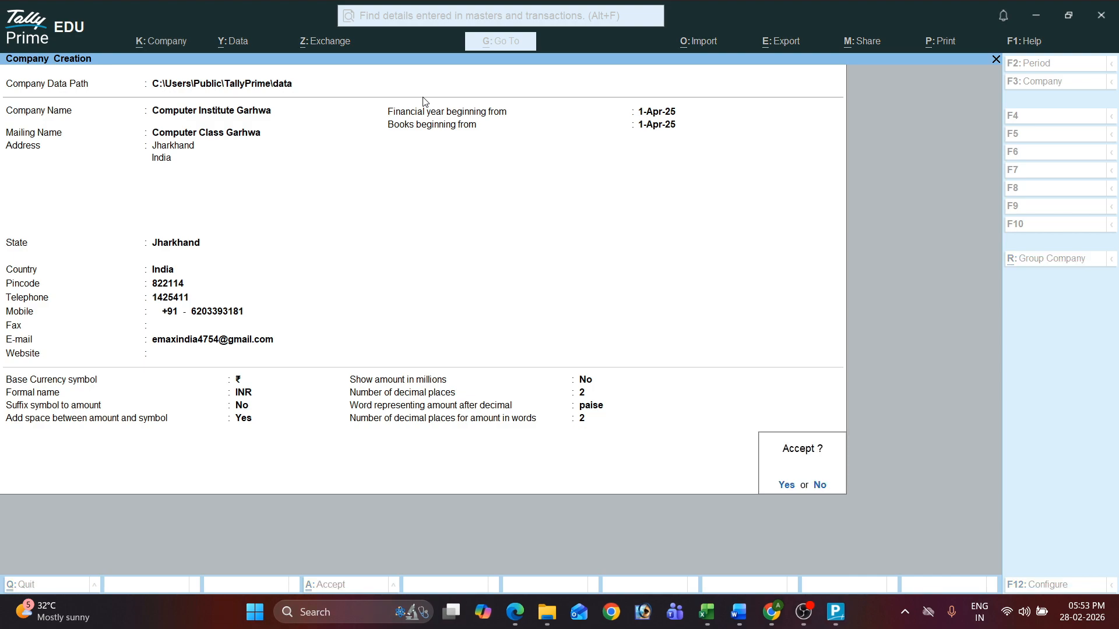
Step: Accept the Computer Institute Garhwa company and set Show more features to Yes
key("Return")
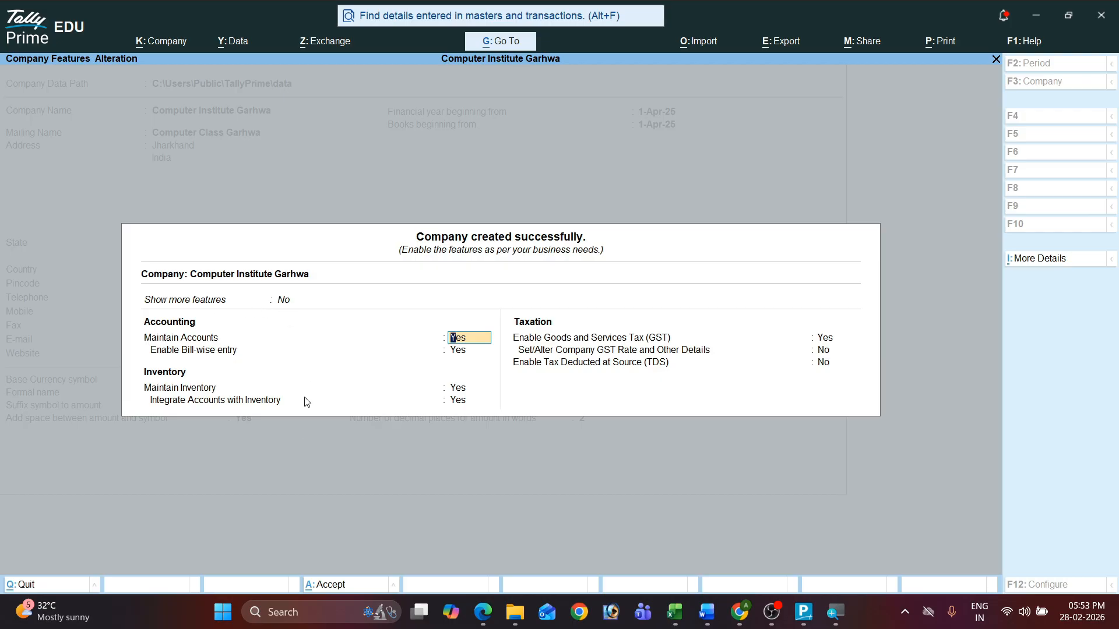
left_click(282, 301)
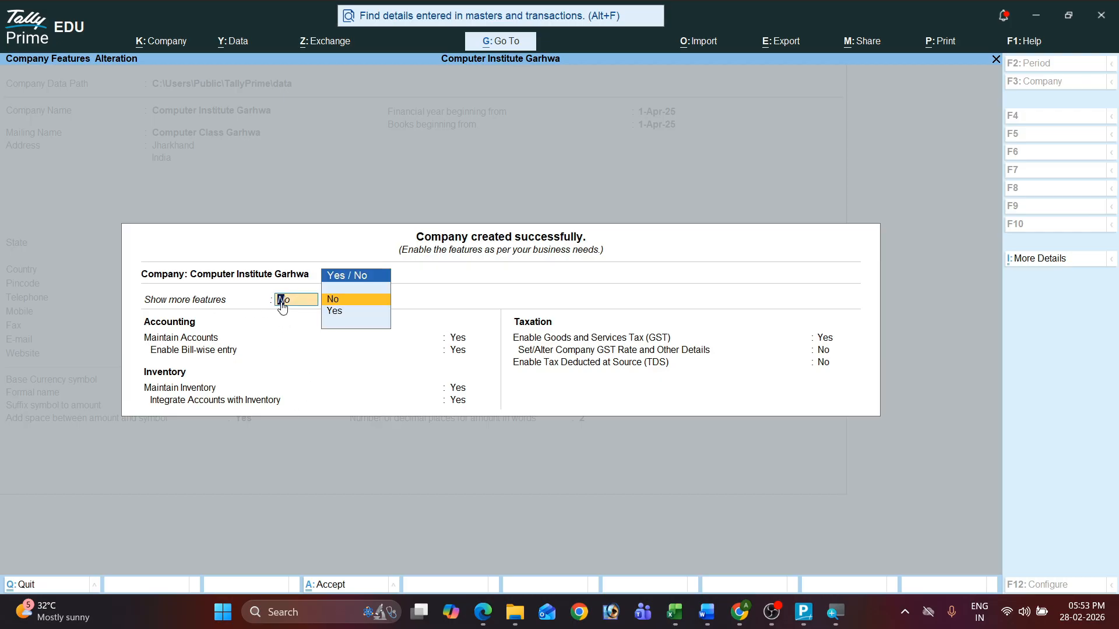
type("y")
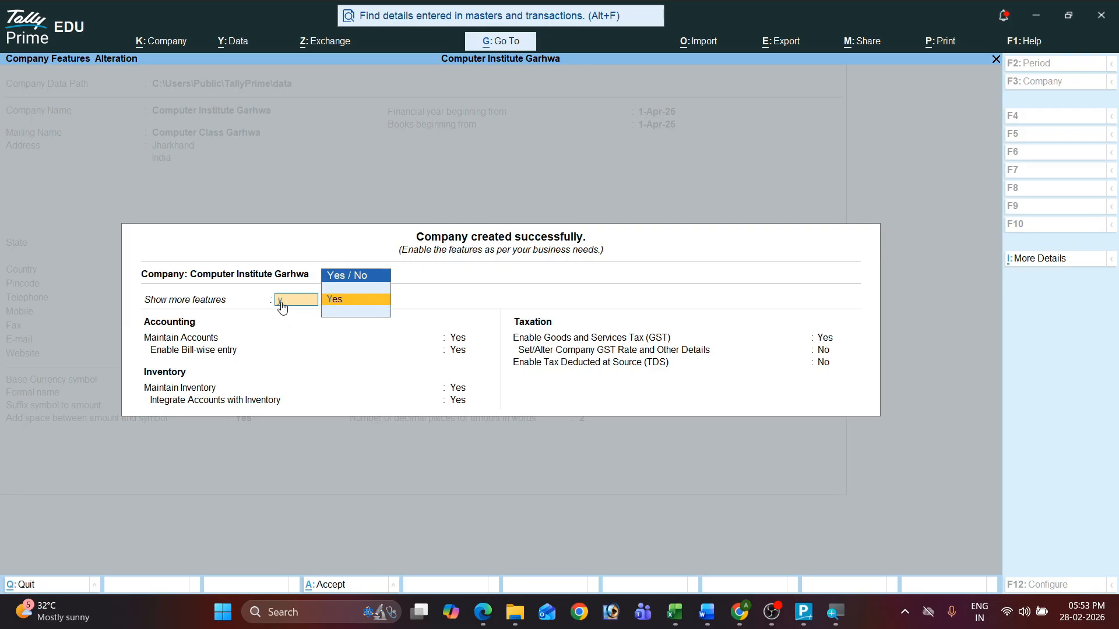
key("Return")
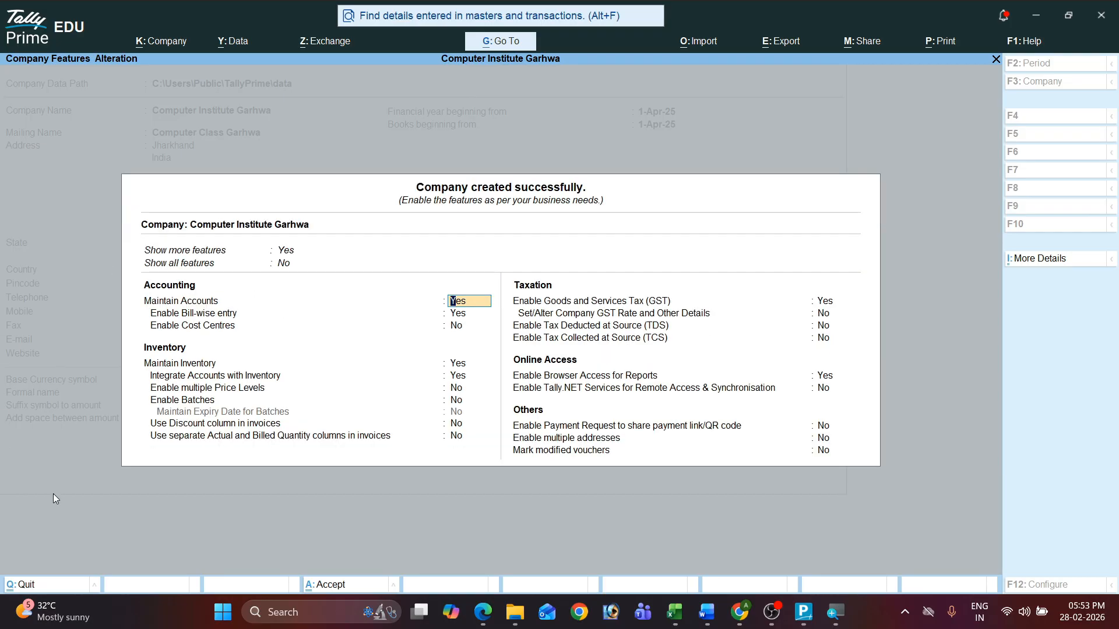
Step: Leave Show all features off and switch Show more features back to No
left_click(287, 266)
key("Return")
left_click(286, 255)
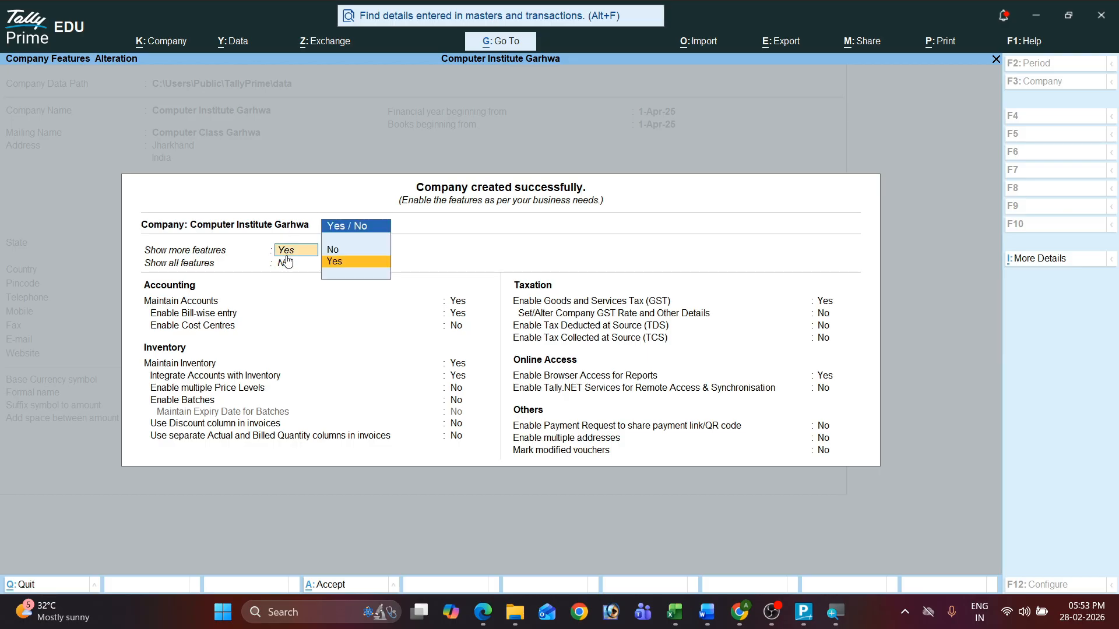
key("Return")
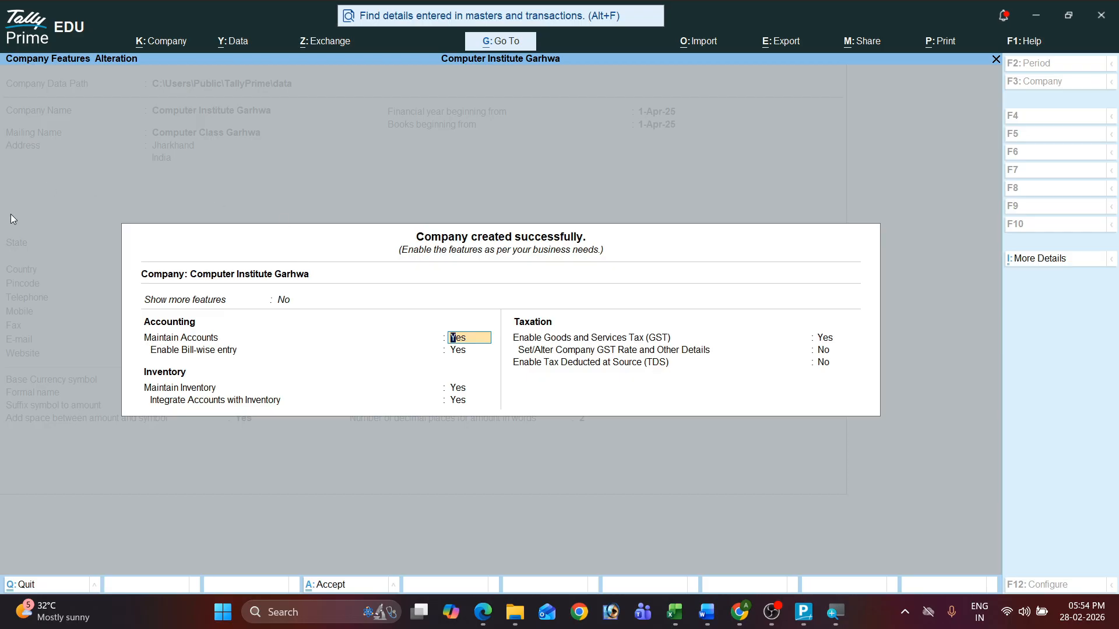
Step: Set Enable Goods and Services Tax (GST) to No and save the company features
key("Return")
key("Return")
key("Return")
key("Return")
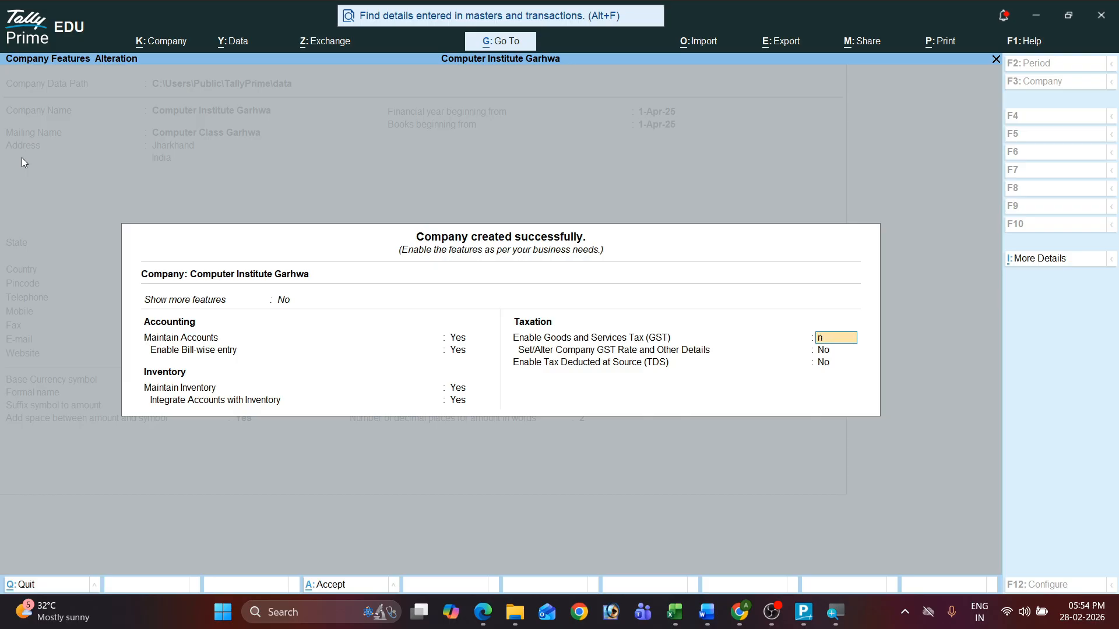
key("n")
key("Return")
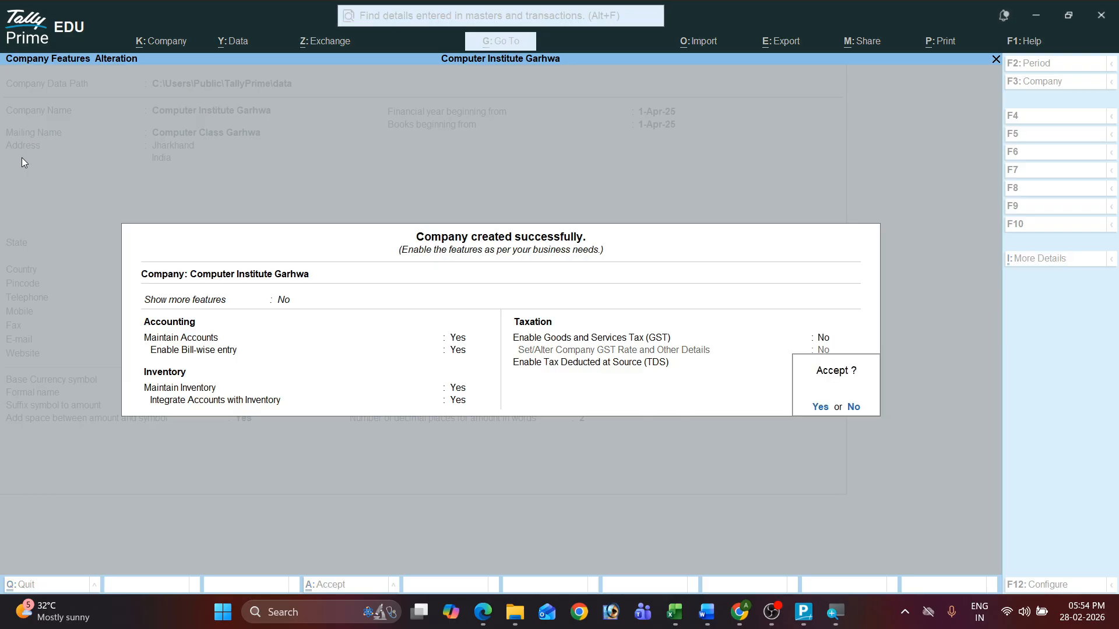
key("Return")
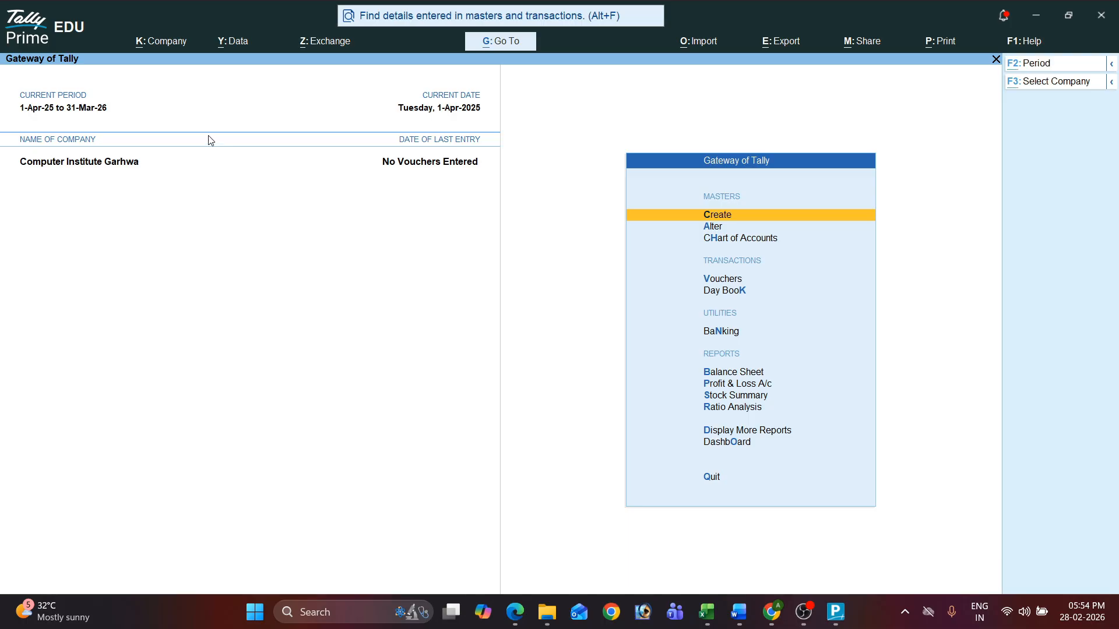
Step: Start creating another company from the Company menu (Alt+K)
key("alt+k")
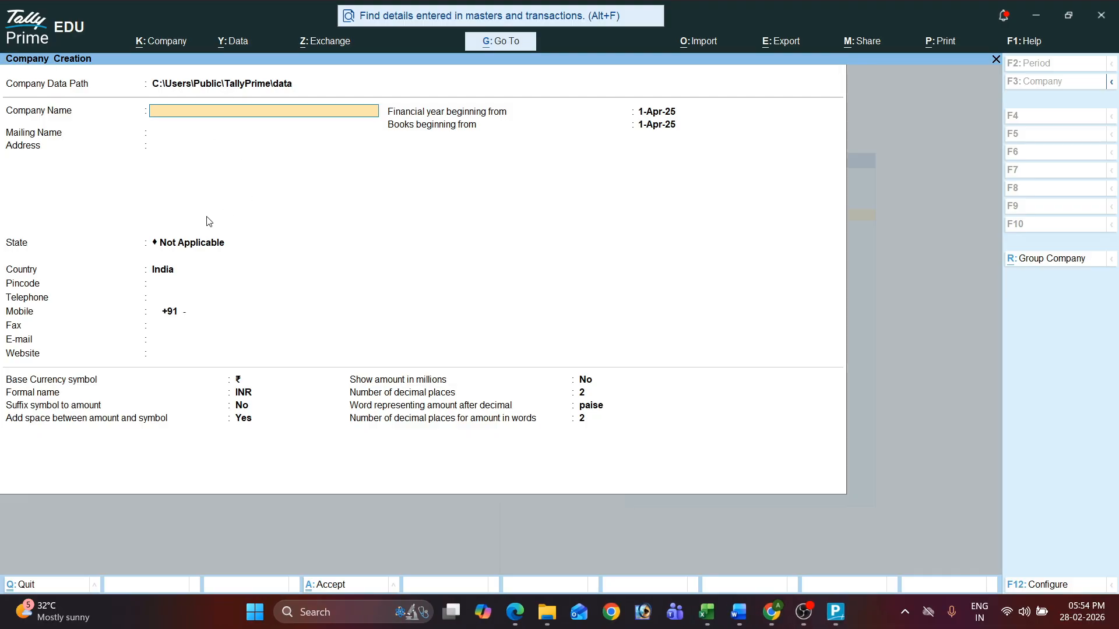
Step: Quit the empty Company Creation form without saving and switch to another program
key("Escape")
key("y")
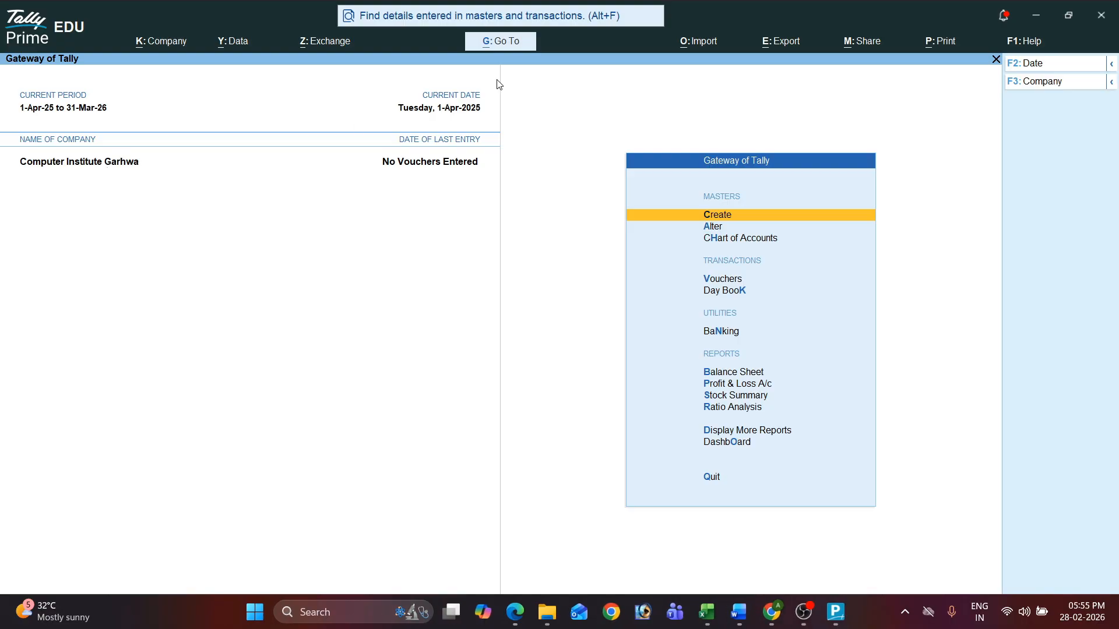
left_click(804, 612)
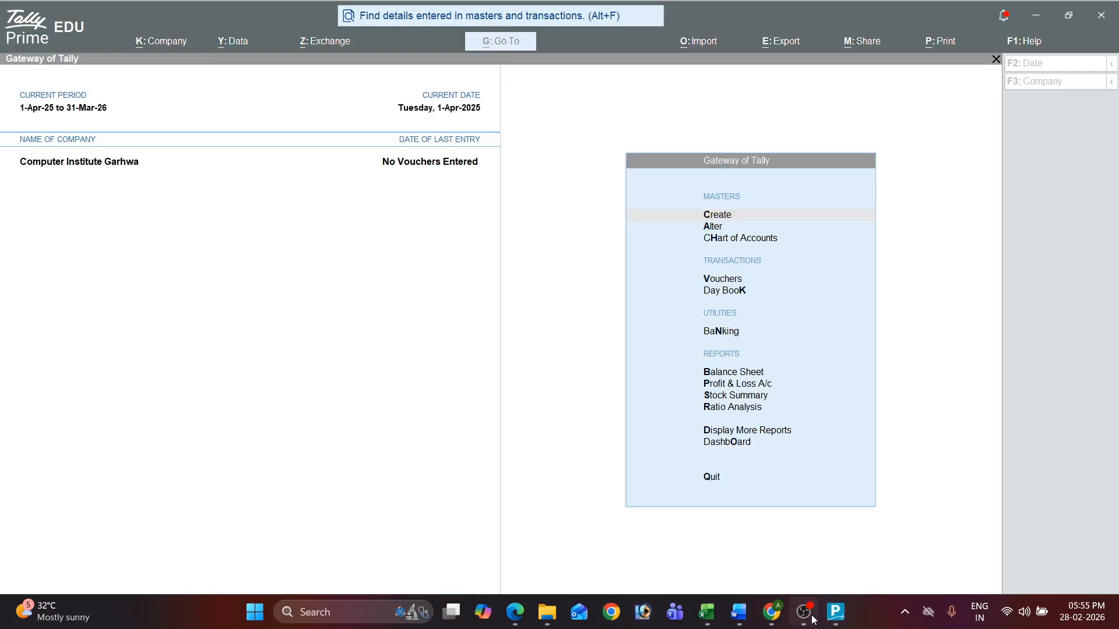